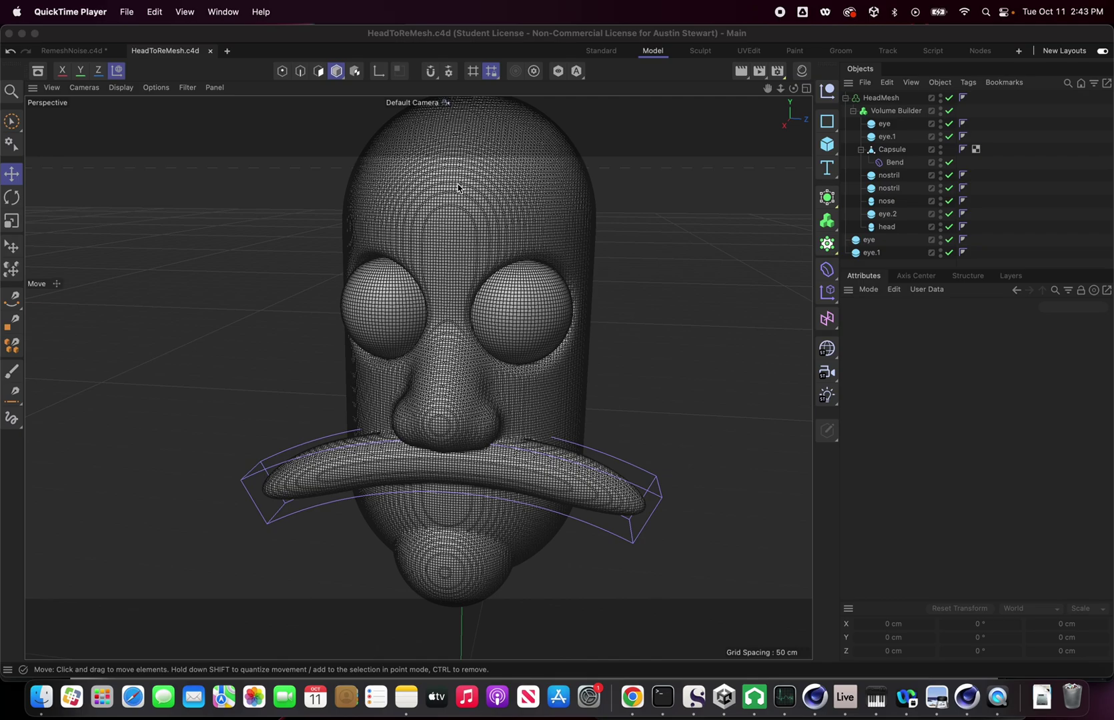
- Toggle the Volume Builder off and back on to compare the separate primitives with the merged head
scroll(459, 186, up, 3)
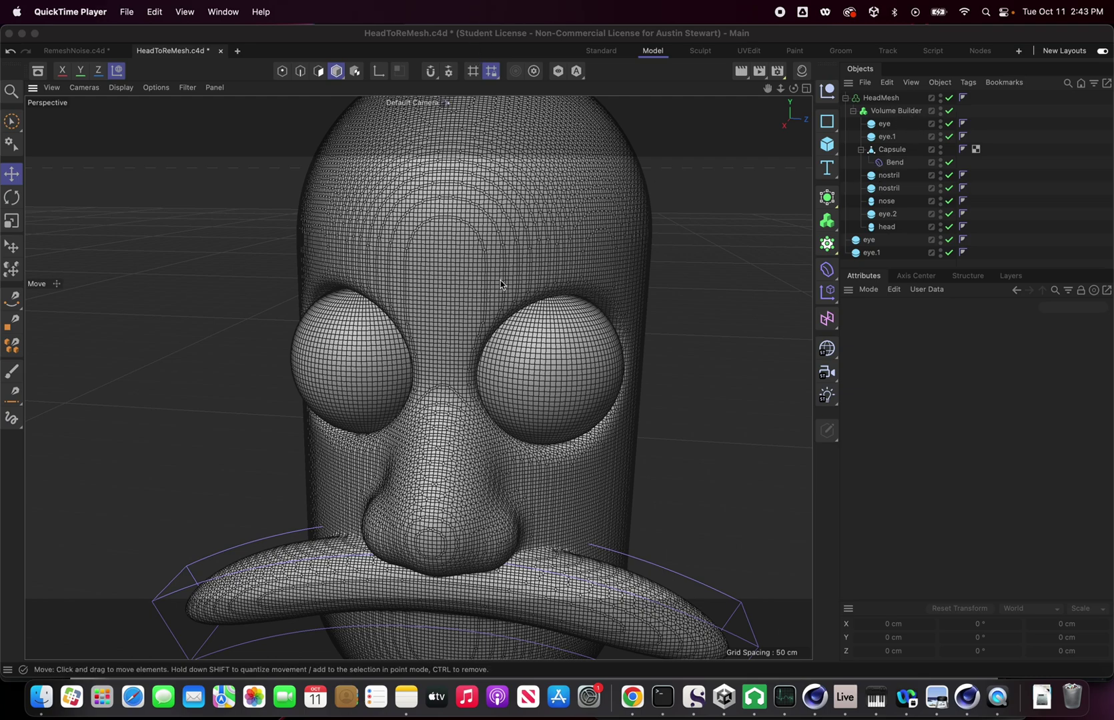
scroll(463, 251, down, 3)
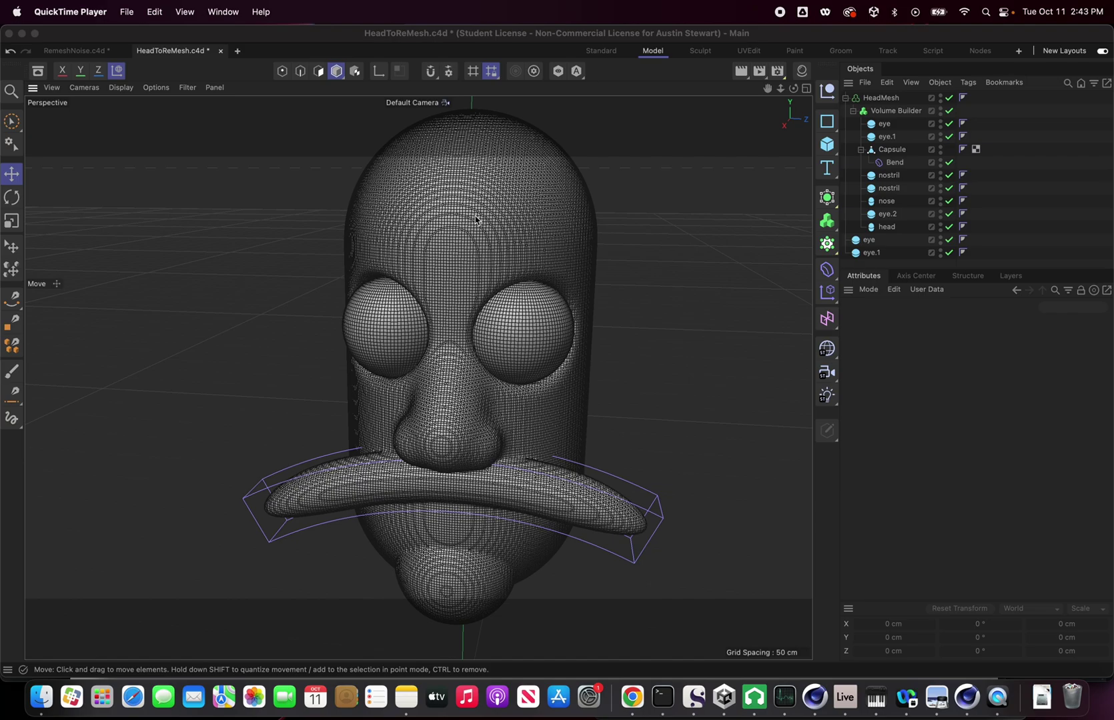
click(520, 42)
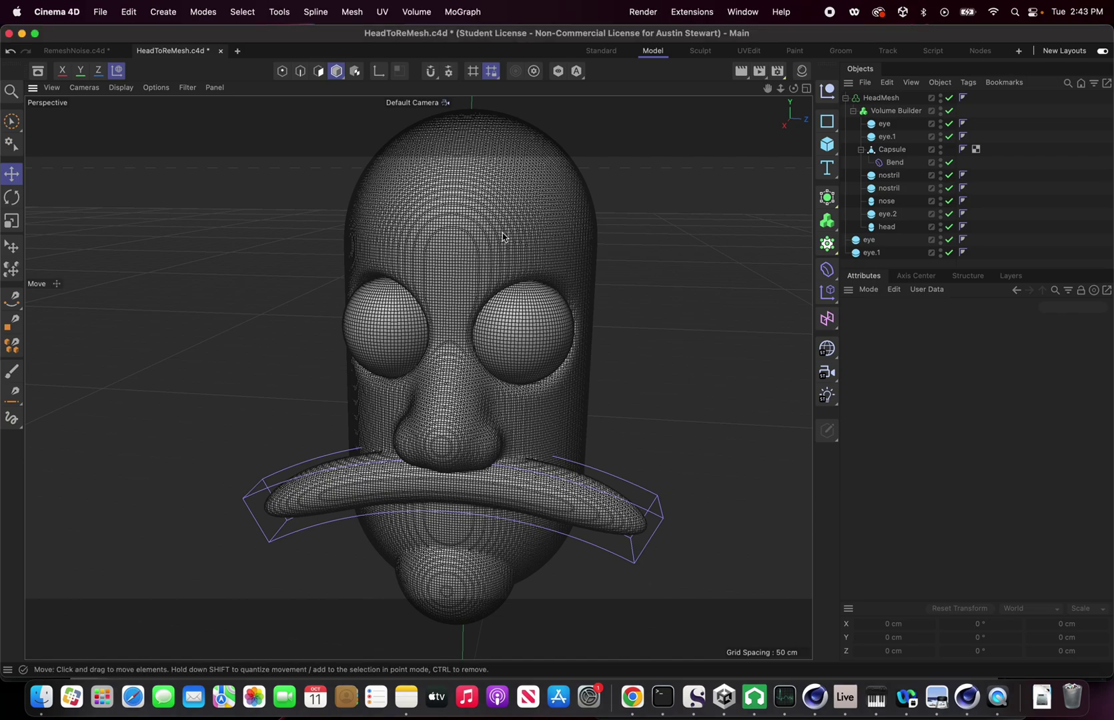
alt+drag(501, 237, 736, 219)
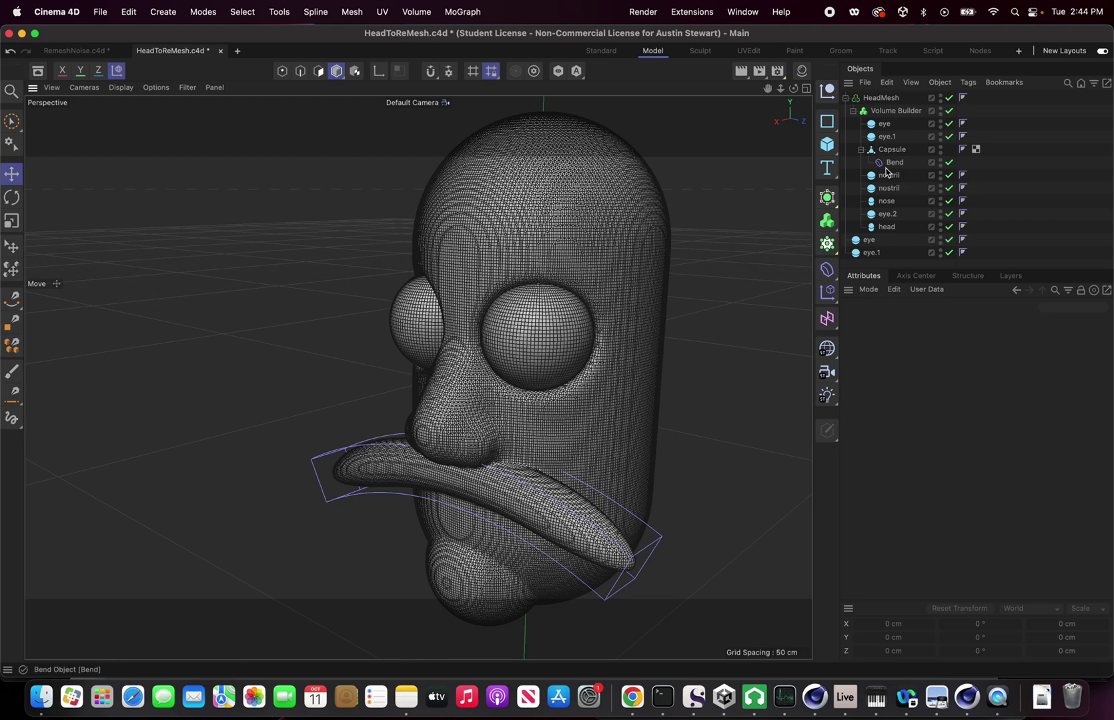
click(886, 112)
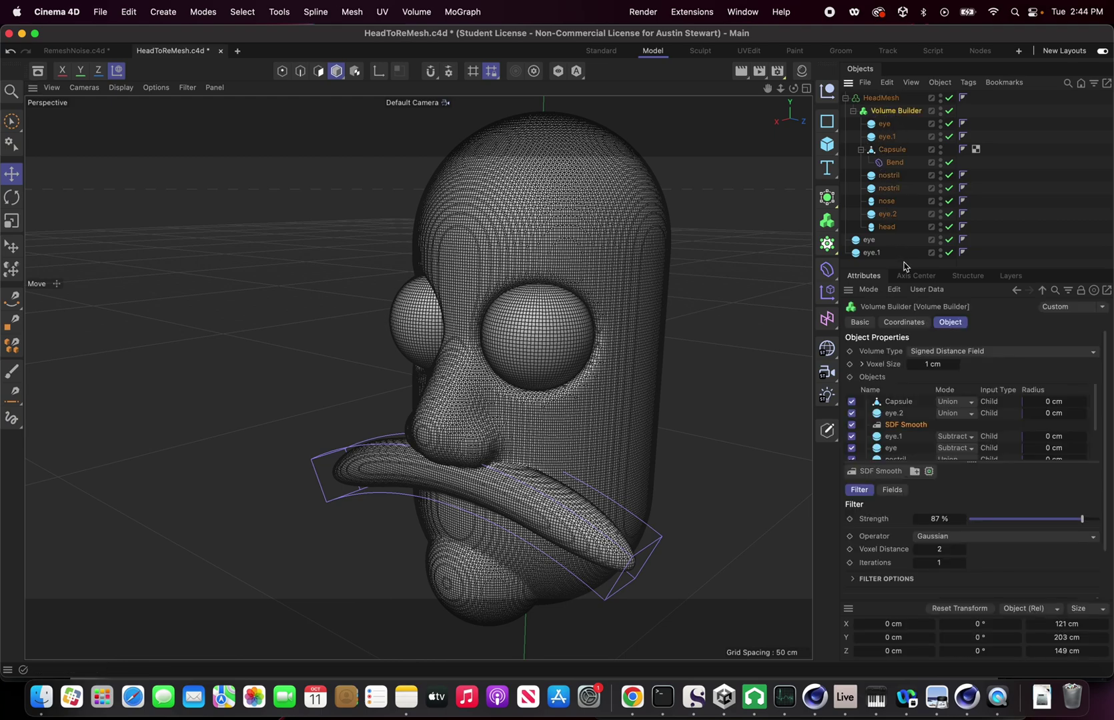
click(949, 111)
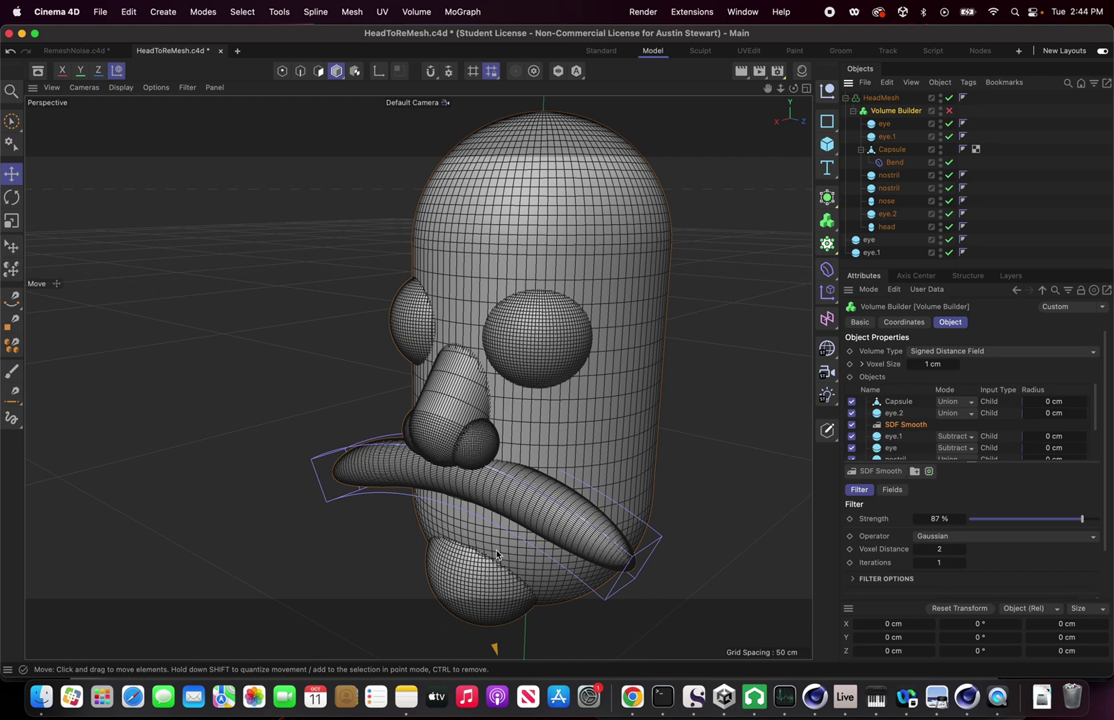
click(950, 111)
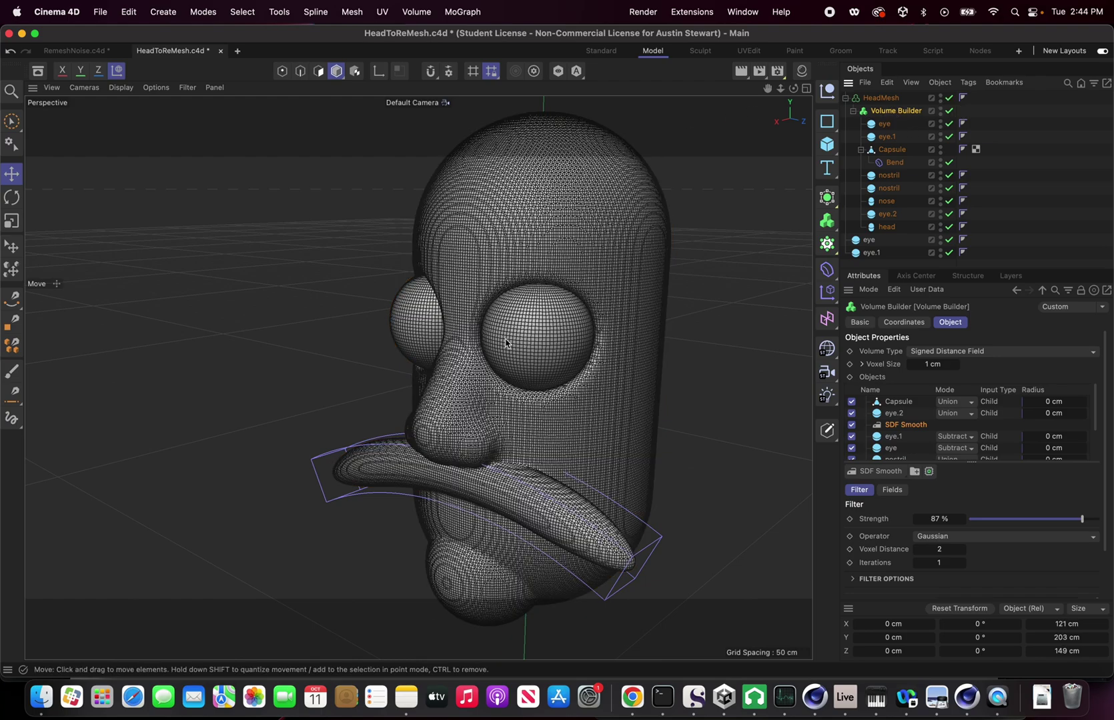
- Disable the separate eye and eye.1 spheres outside the HeadMesh hierarchy to expose the carved sockets
click(949, 240)
click(949, 252)
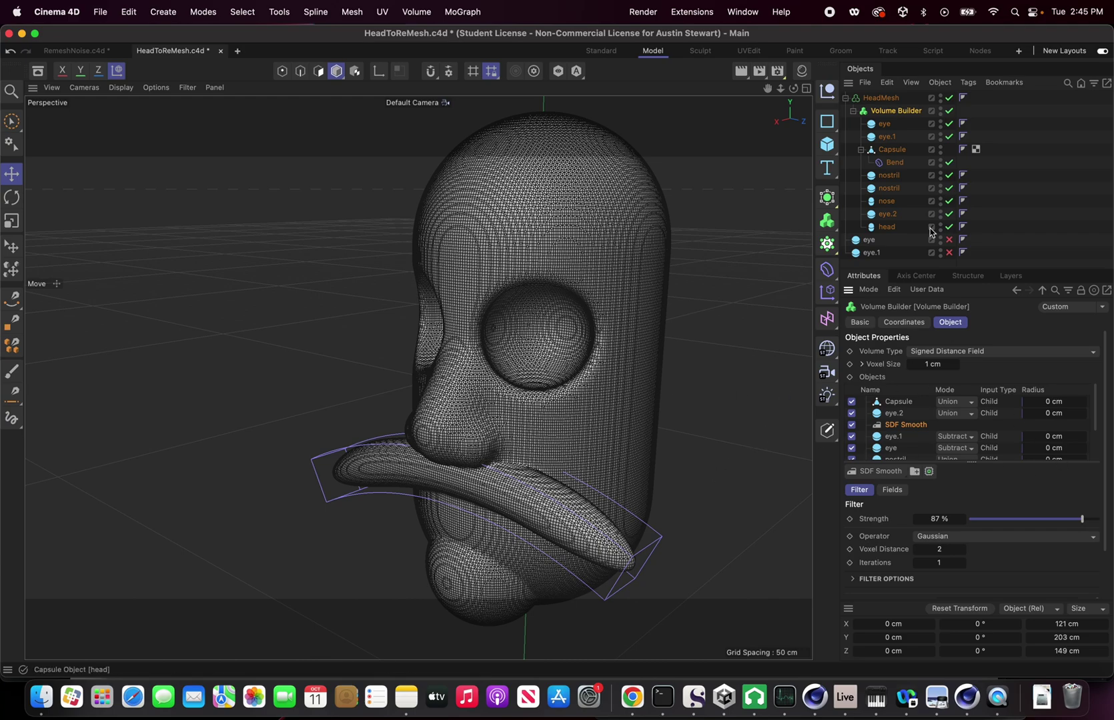
- Try a Bend strength of 32° on the mouth capsule, and undo the change
click(894, 163)
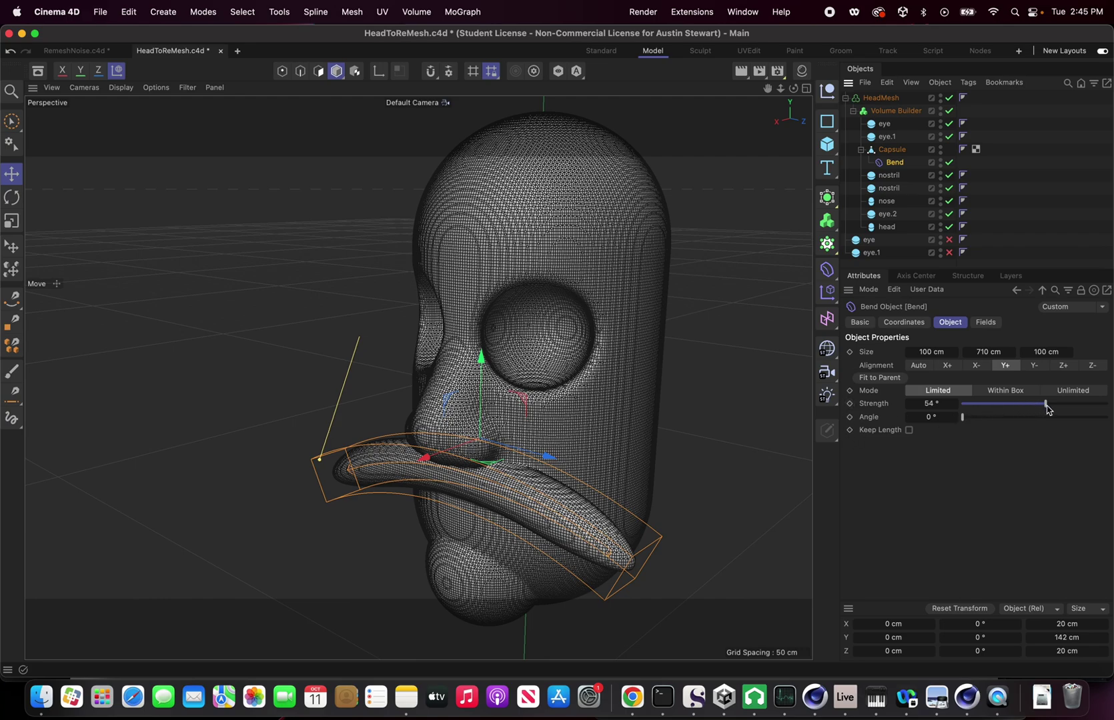
mouse_move(1045, 410)
mouse_down()
mouse_move(1021, 409)
mouse_move(1067, 411)
mouse_move(1026, 411)
mouse_move(1055, 412)
mouse_move(1043, 409)
mouse_up()
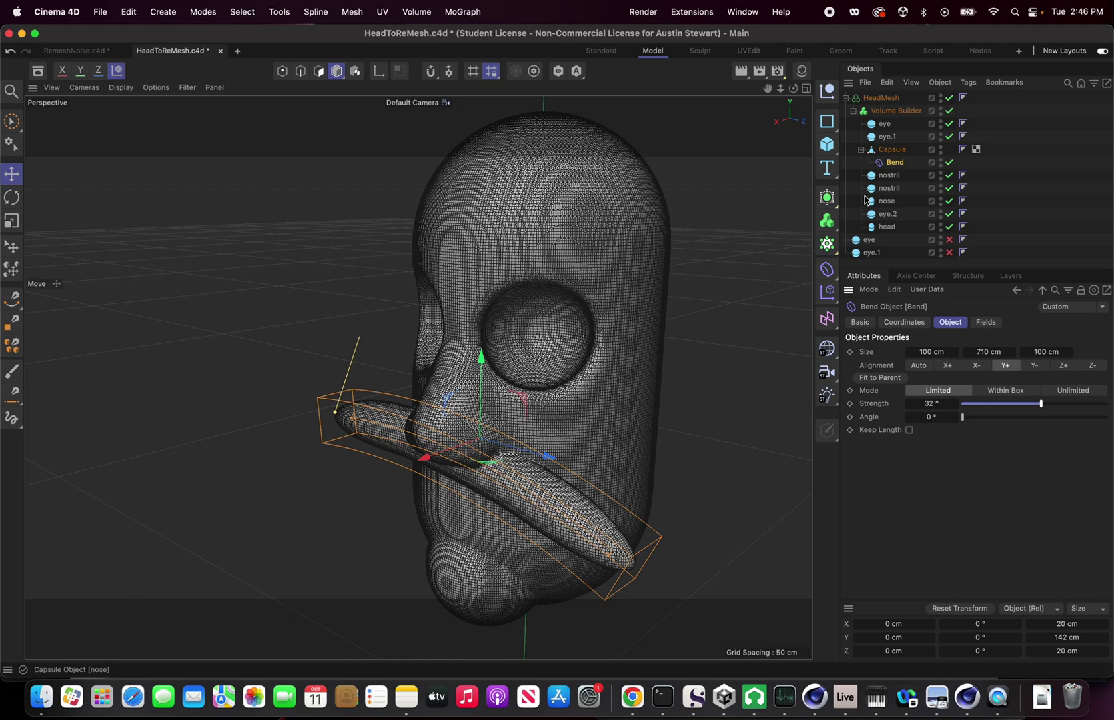
key(super+z)
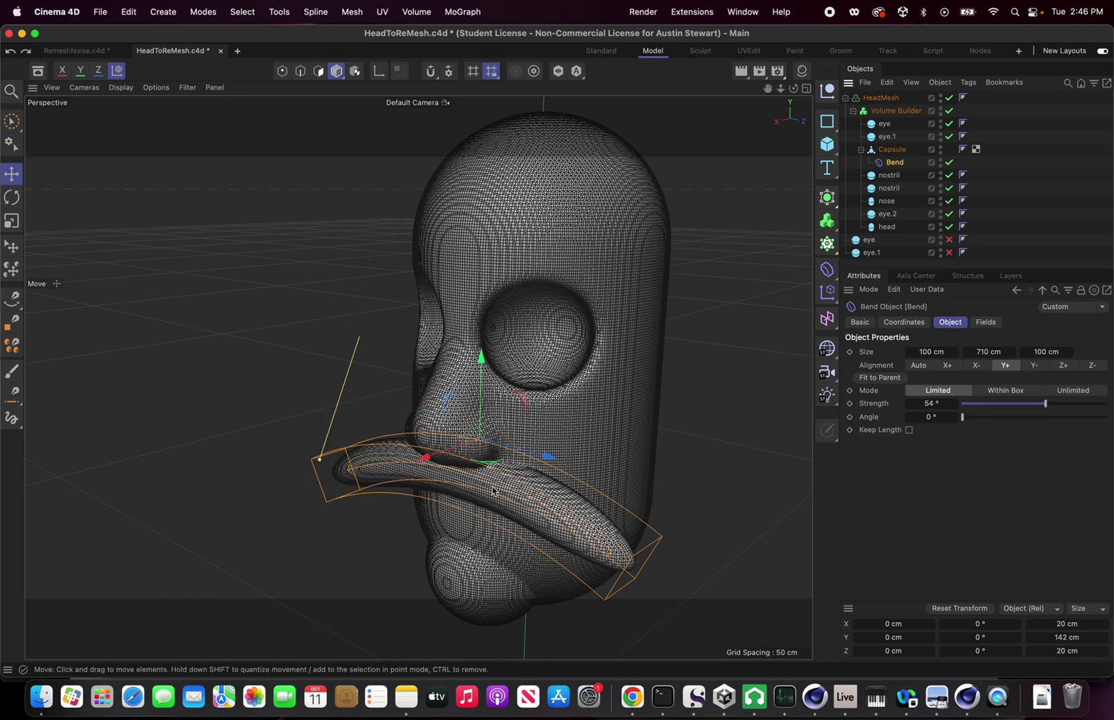
- Render the head with the HeadMesh volume mesher disabled, and render it again with the mesher re-enabled
click(887, 110)
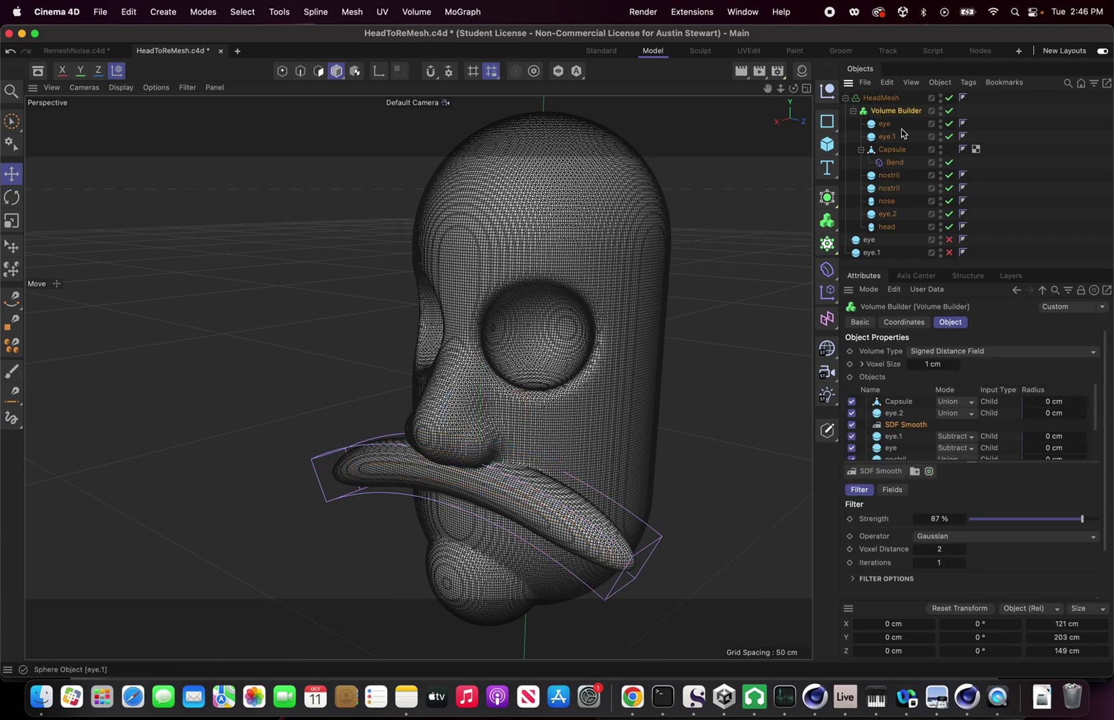
click(949, 98)
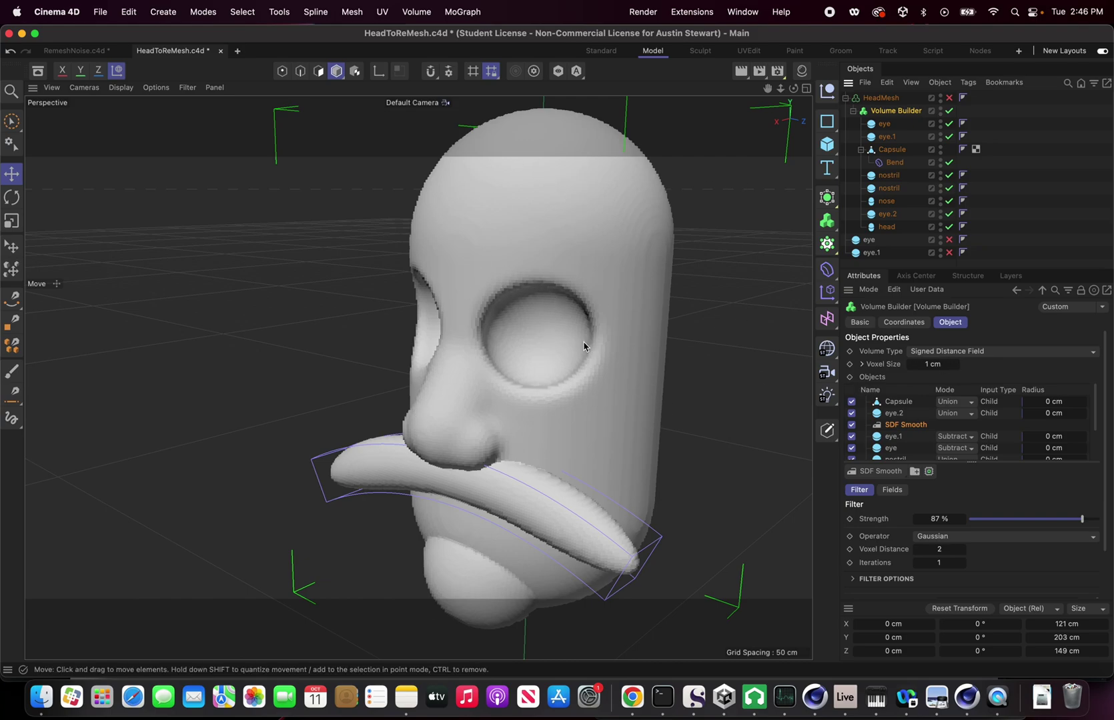
key(super+r)
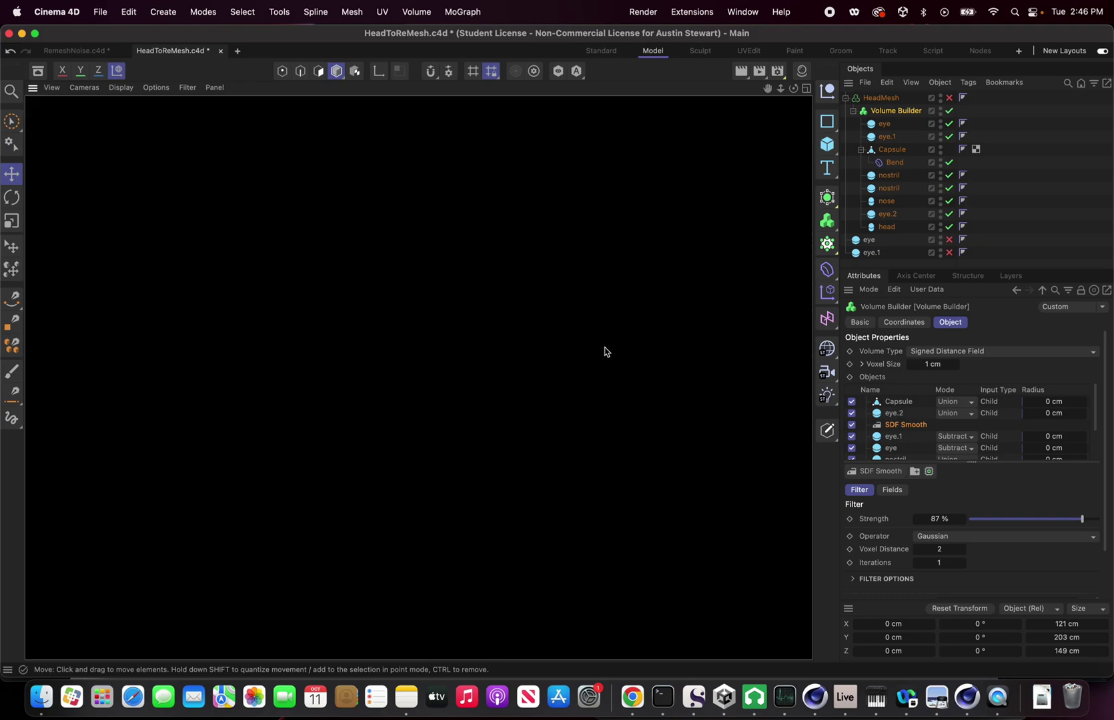
click(869, 100)
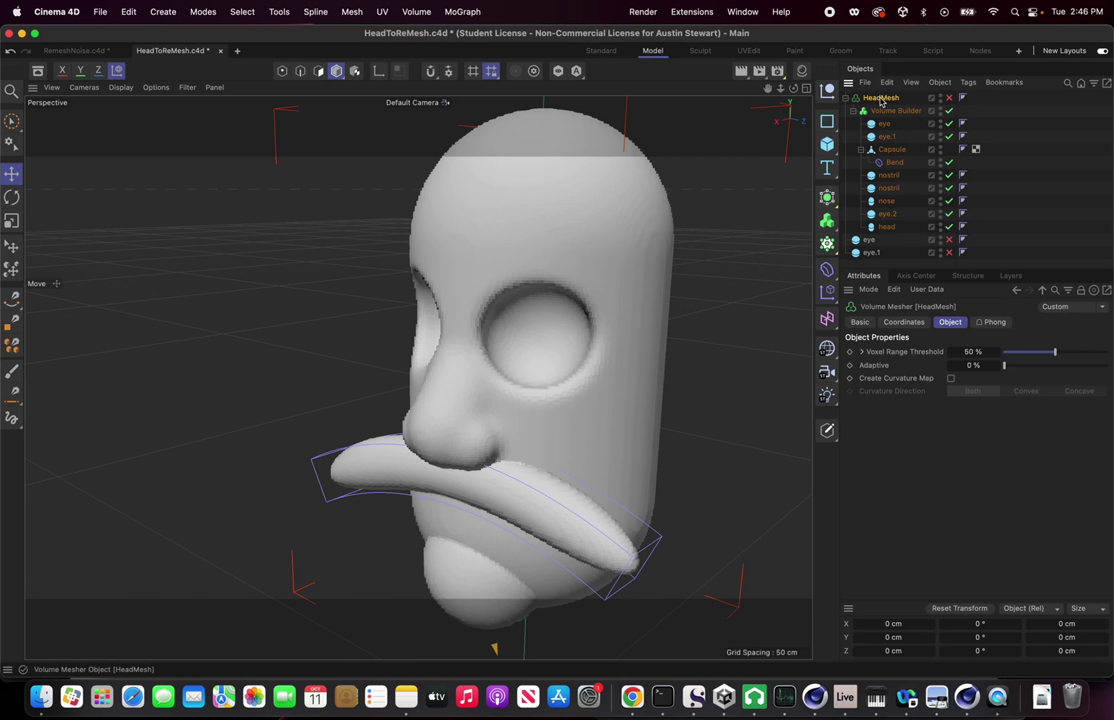
click(948, 99)
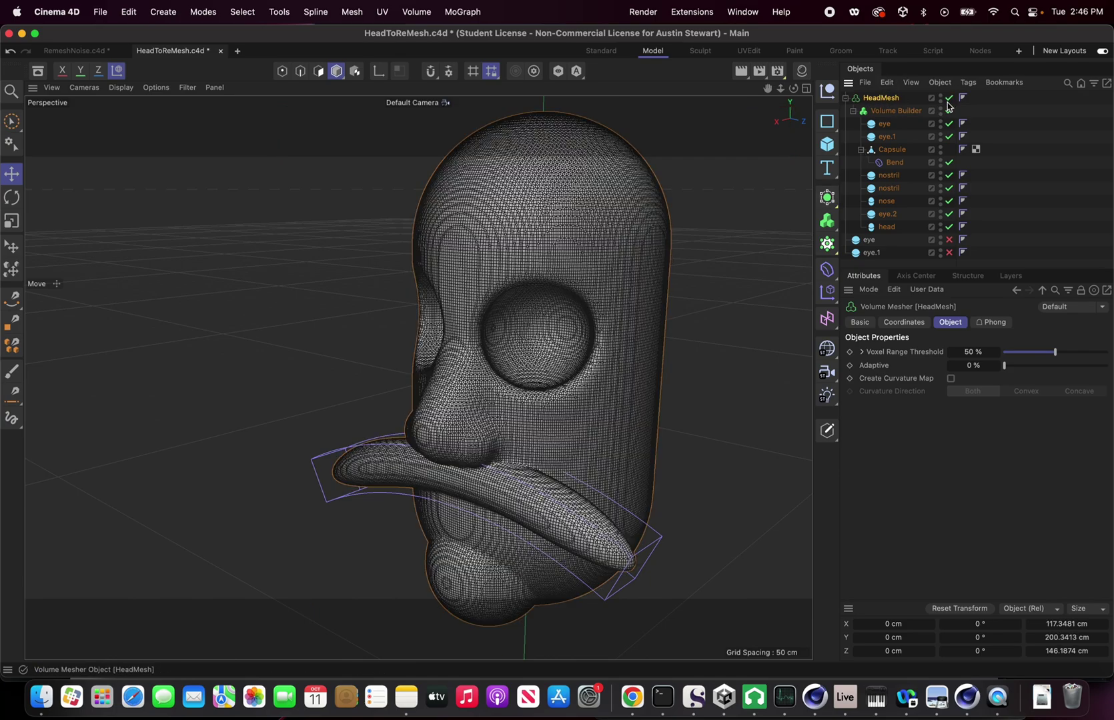
key(super+r)
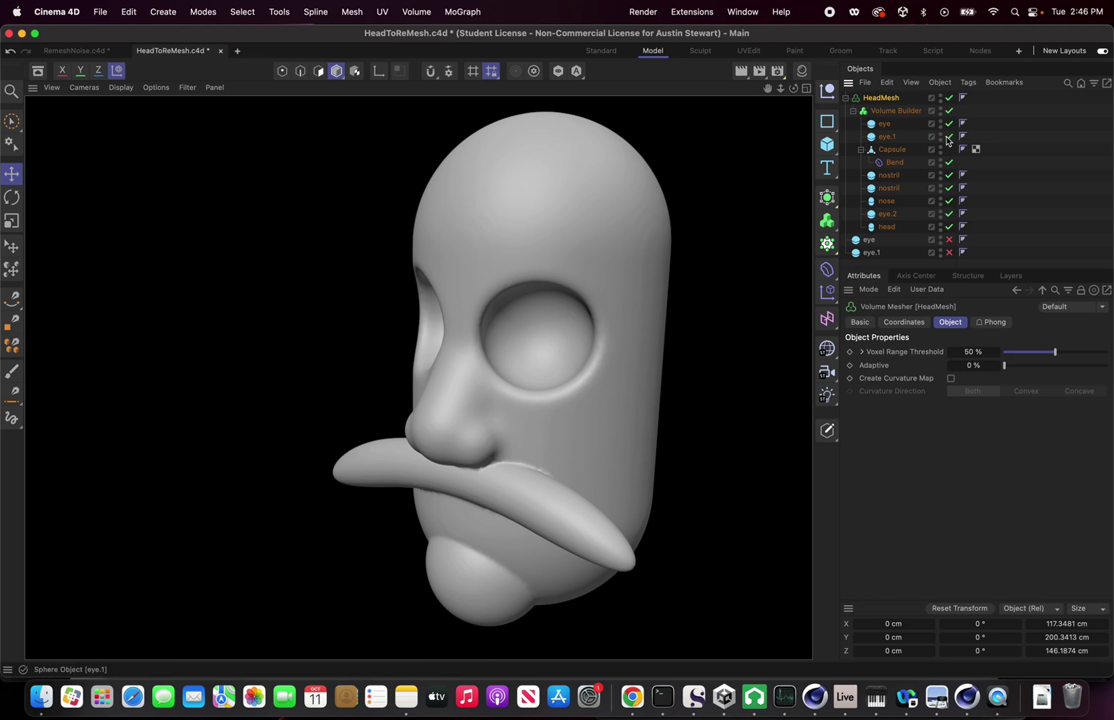
- Re-enable the separate eye and eye.1 spheres in the head's sockets
click(949, 240)
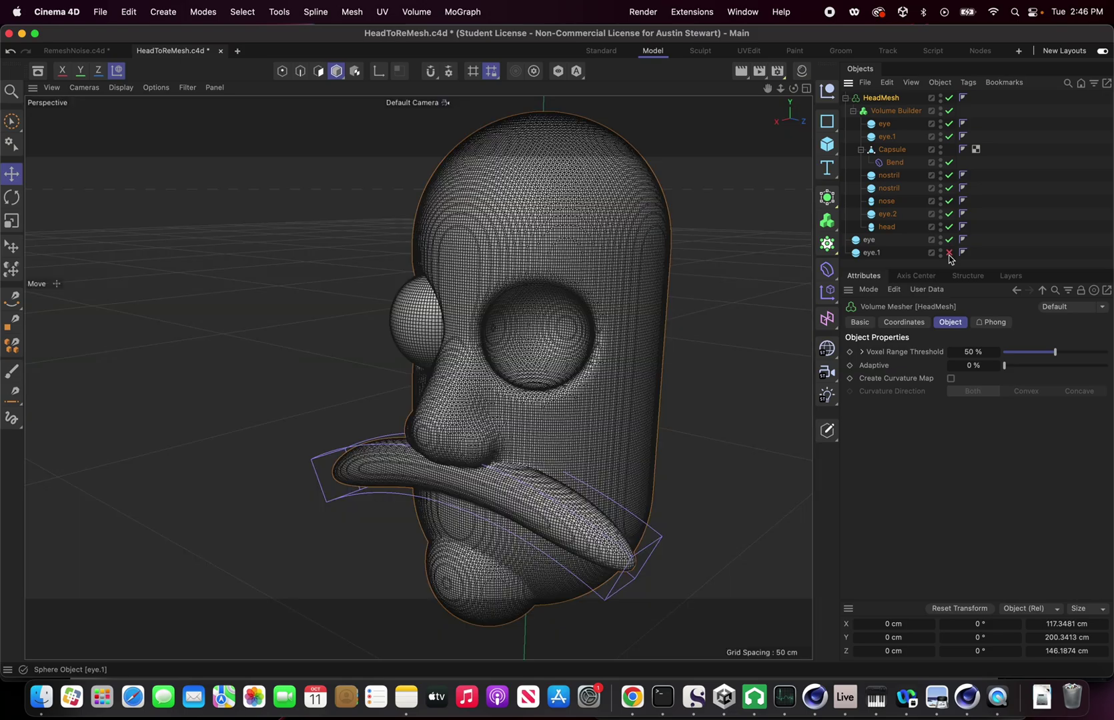
click(949, 252)
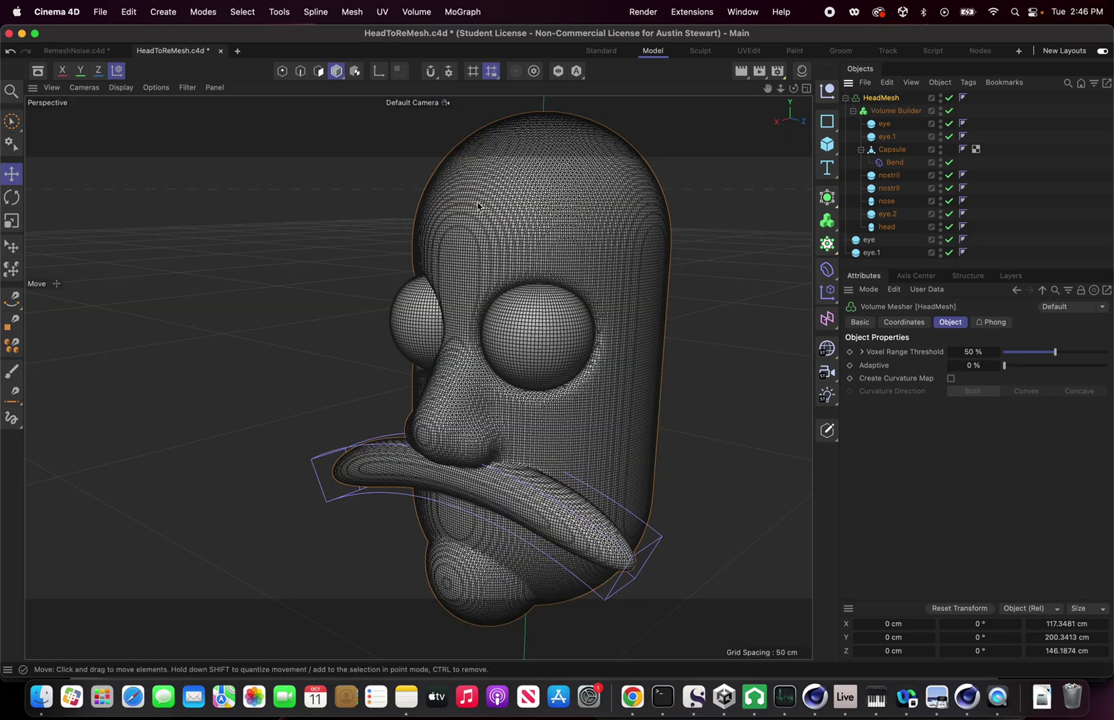
alt+drag(475, 201, 320, 295)
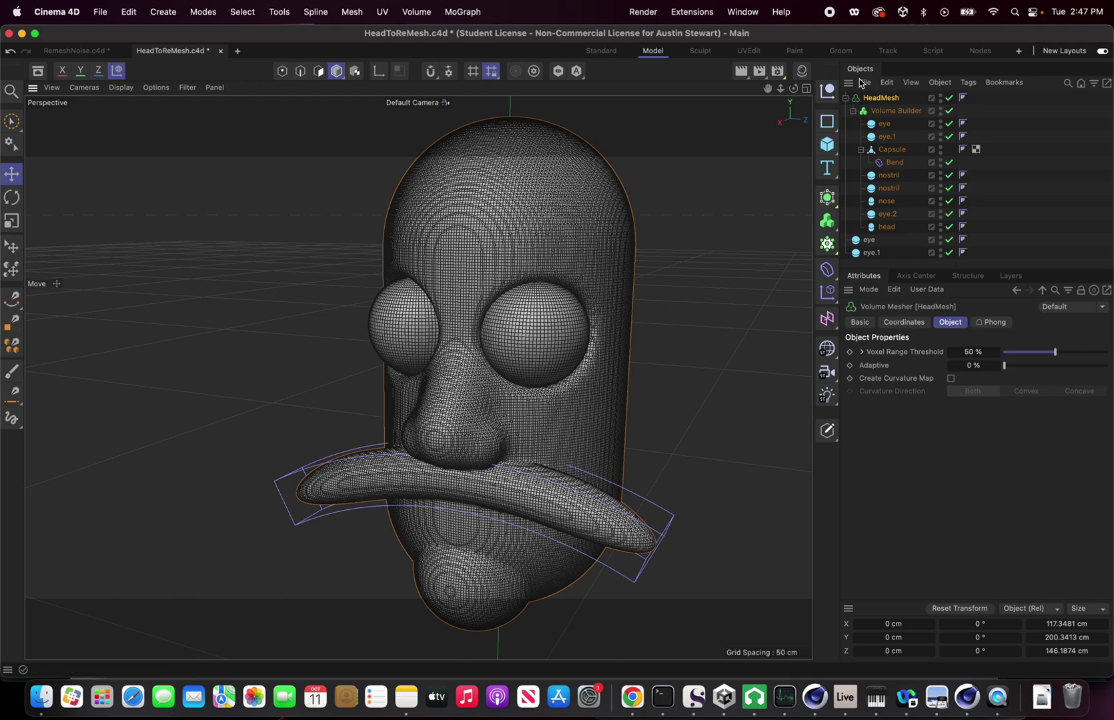
- Add a Remesh generator with the Instant Mesh algorithm and make HeadMesh its child
click(827, 199)
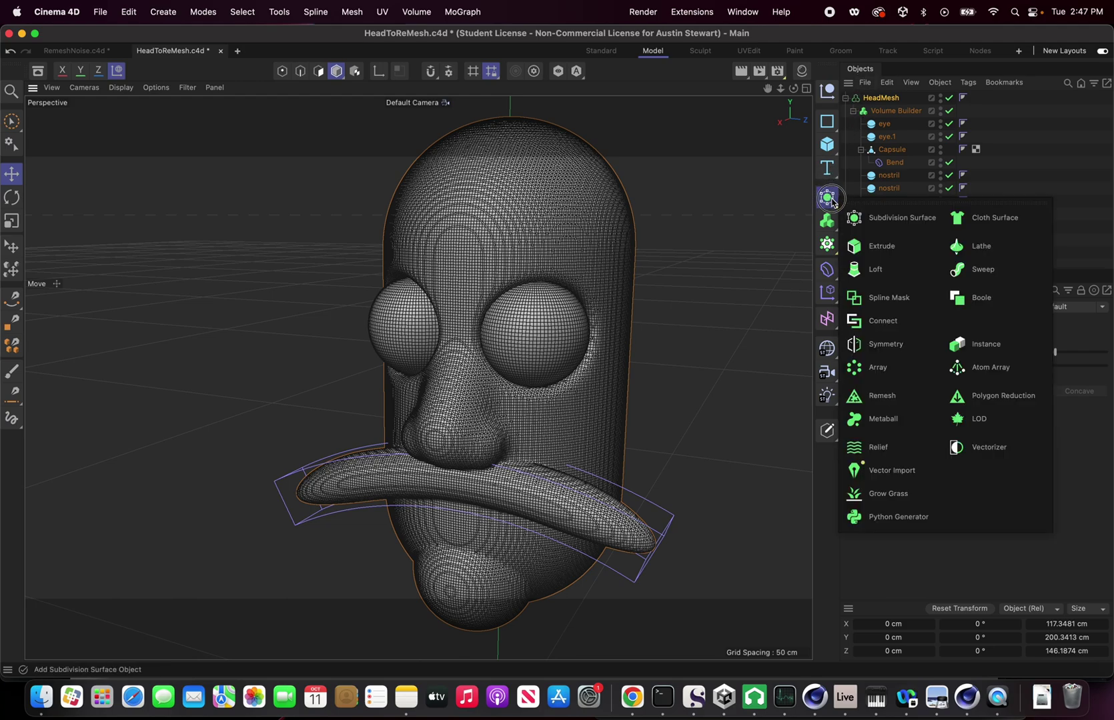
click(878, 398)
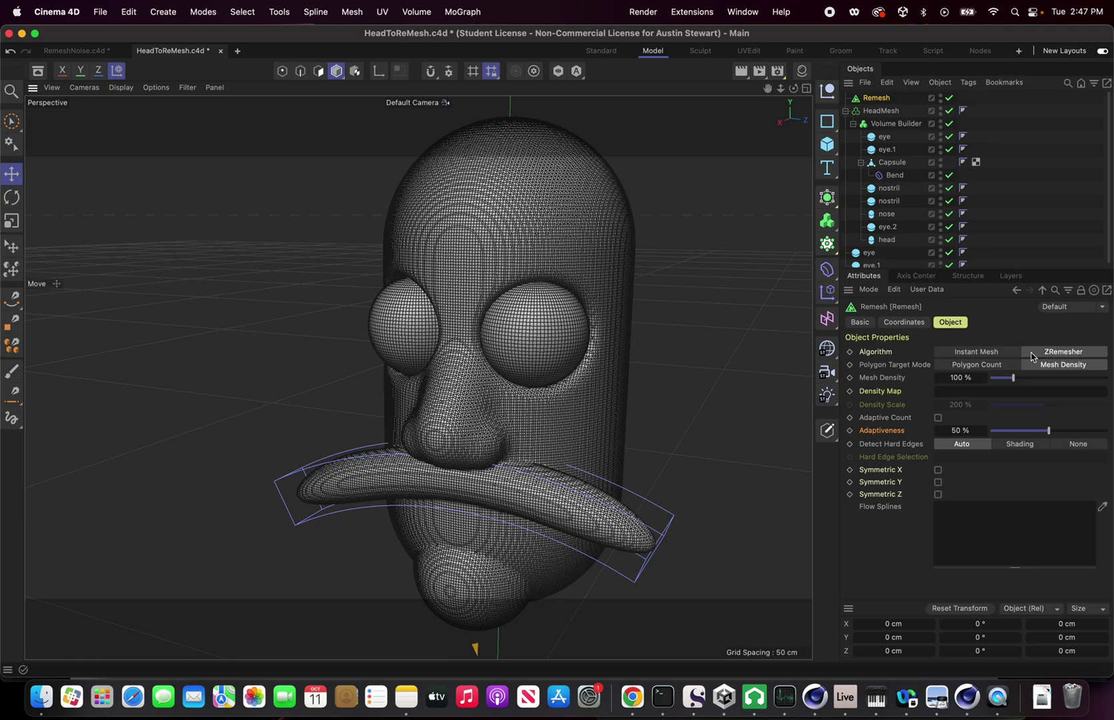
click(994, 352)
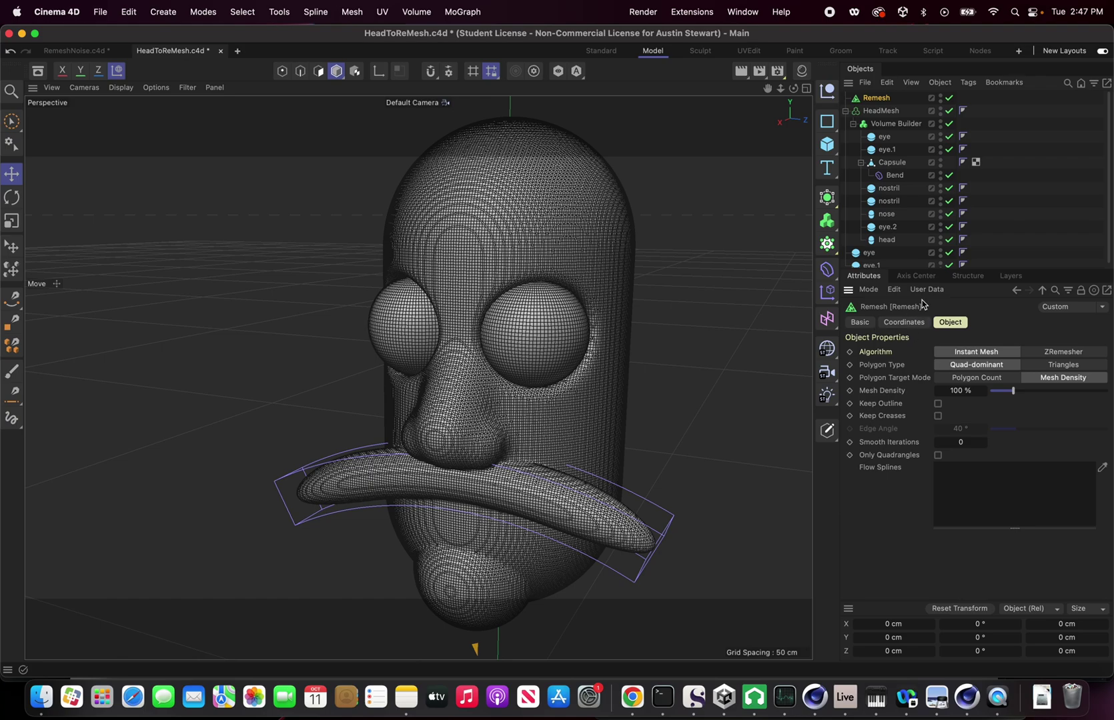
click(880, 112)
drag(881, 112, 876, 98)
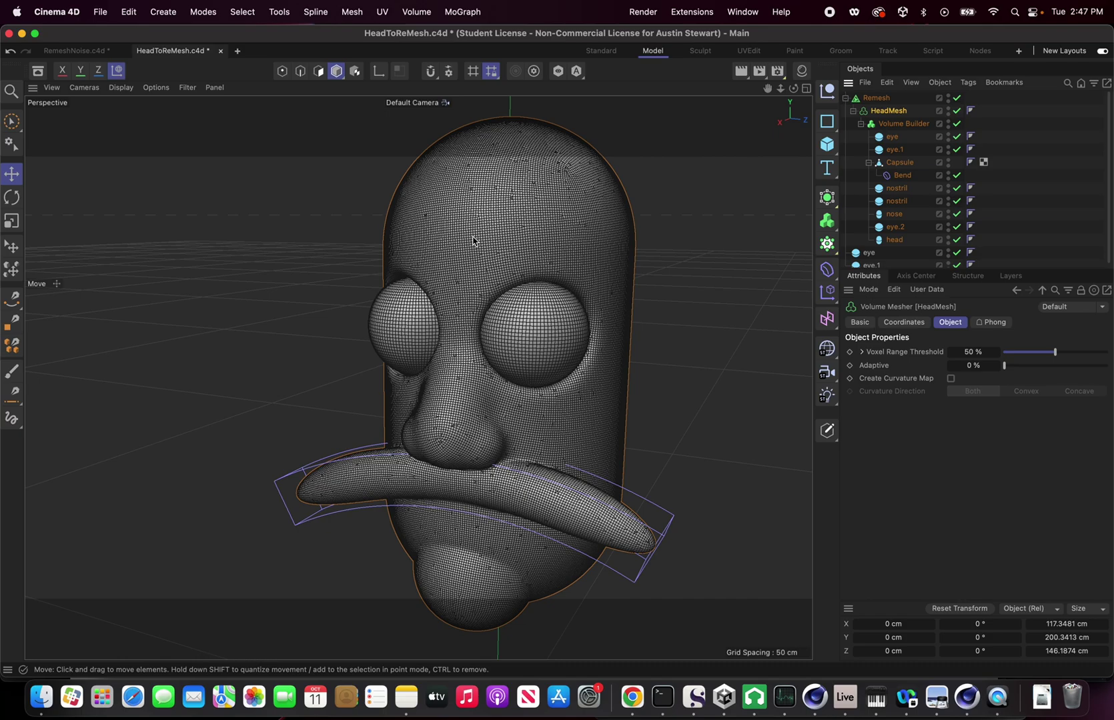
- Examine the remeshed polygon layout on the forehead and around the eyes
scroll(473, 242, up, 10)
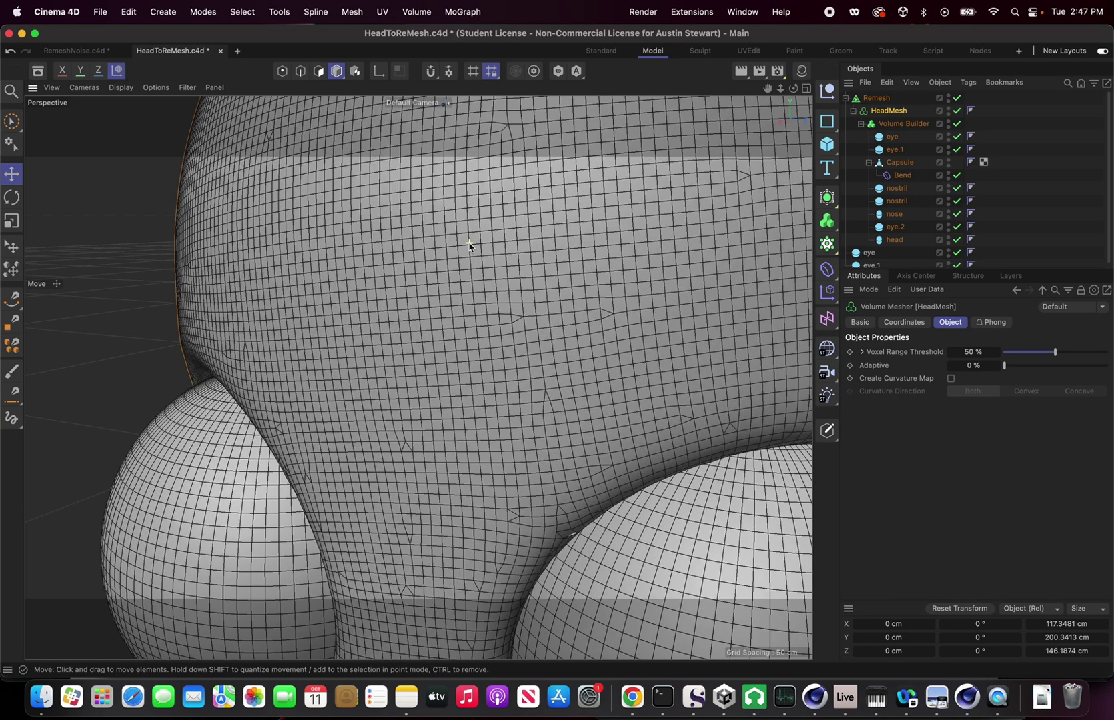
scroll(469, 246, up, 2)
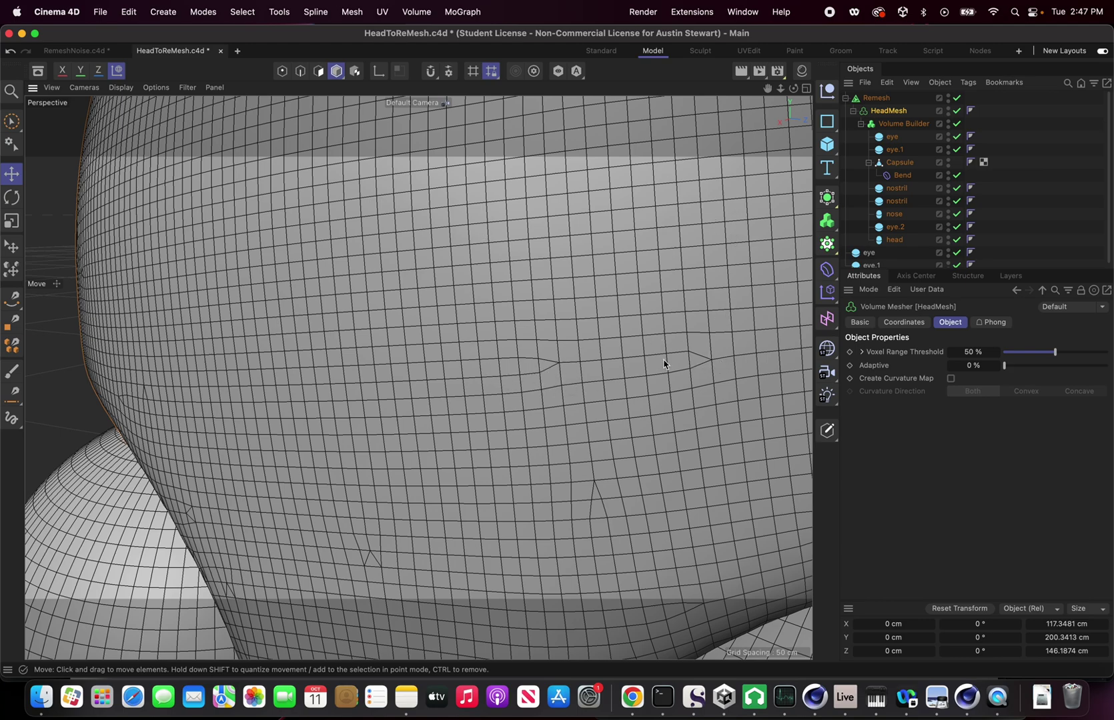
scroll(455, 319, down, 6)
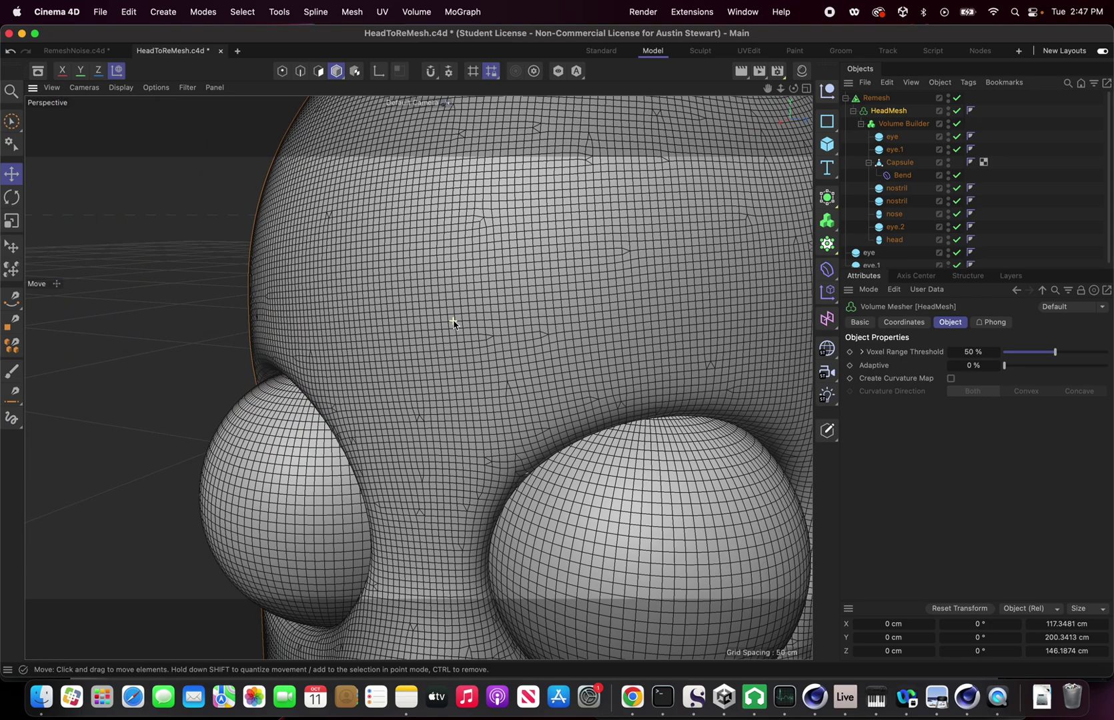
scroll(454, 324, down, 4)
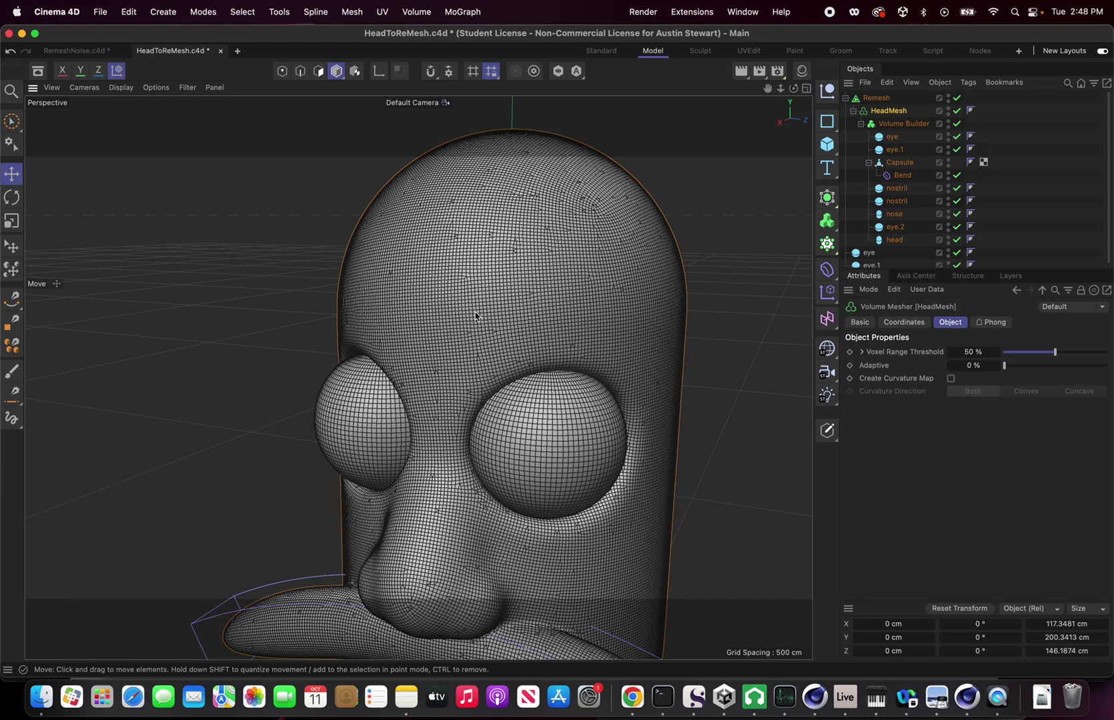
scroll(487, 248, down, 2)
scroll(485, 243, up, 2)
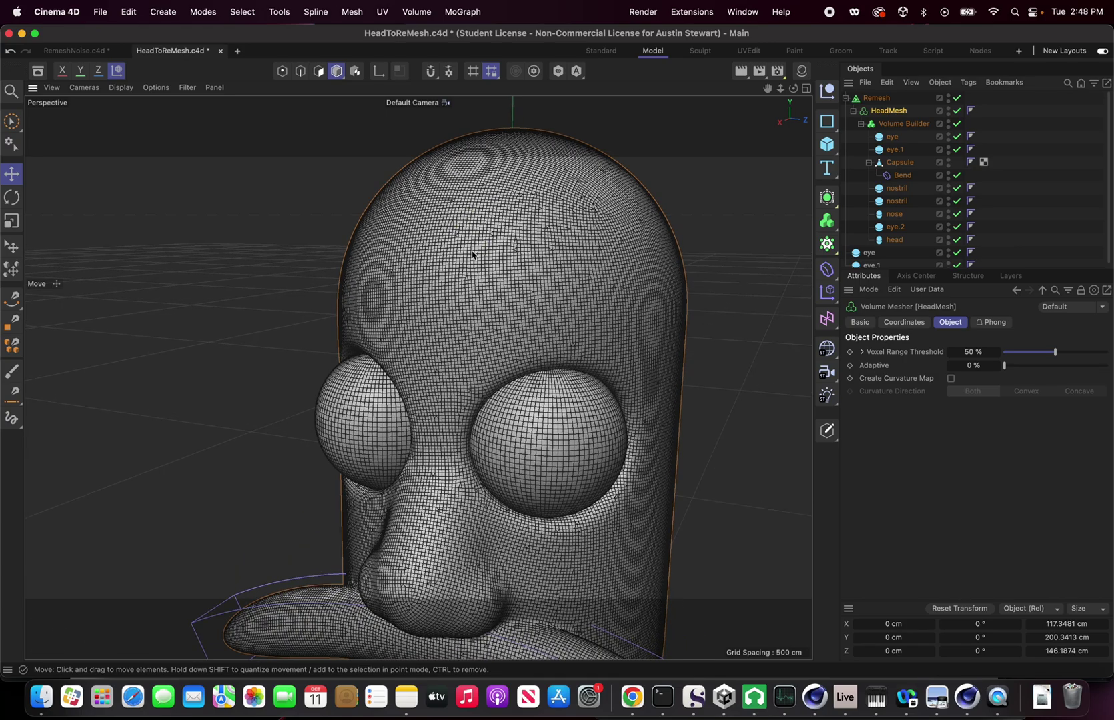
scroll(472, 255, up, 1)
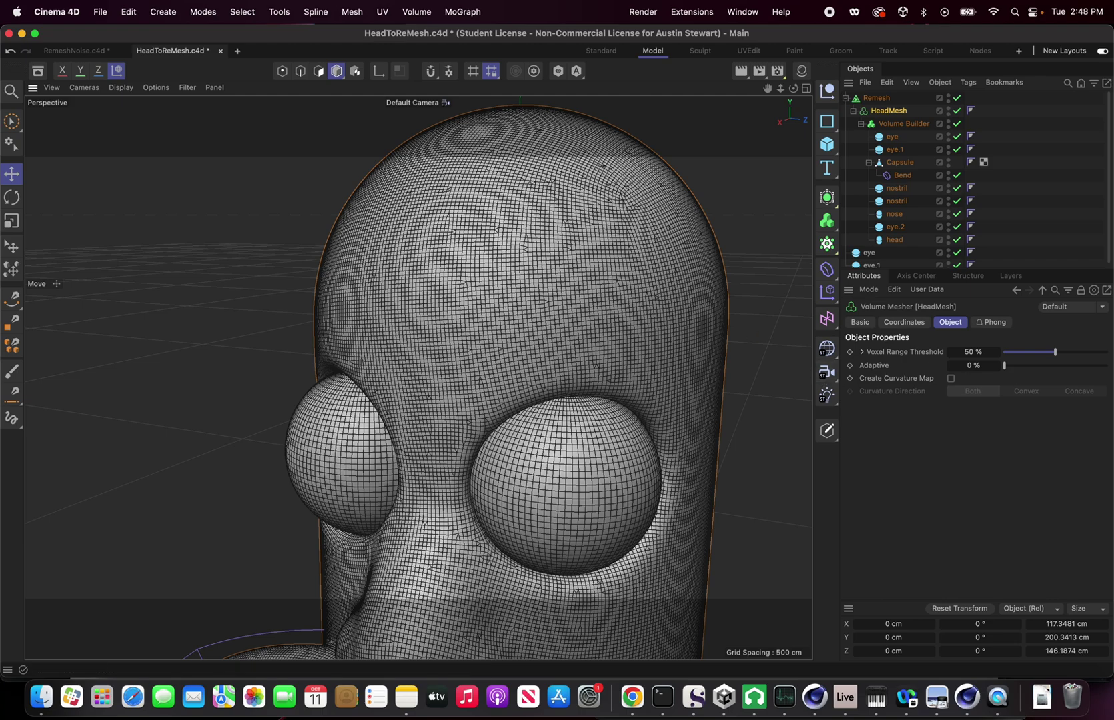
- Switch the Remesh algorithm to ZRemesher and check the polygon flow between the eyes
click(877, 98)
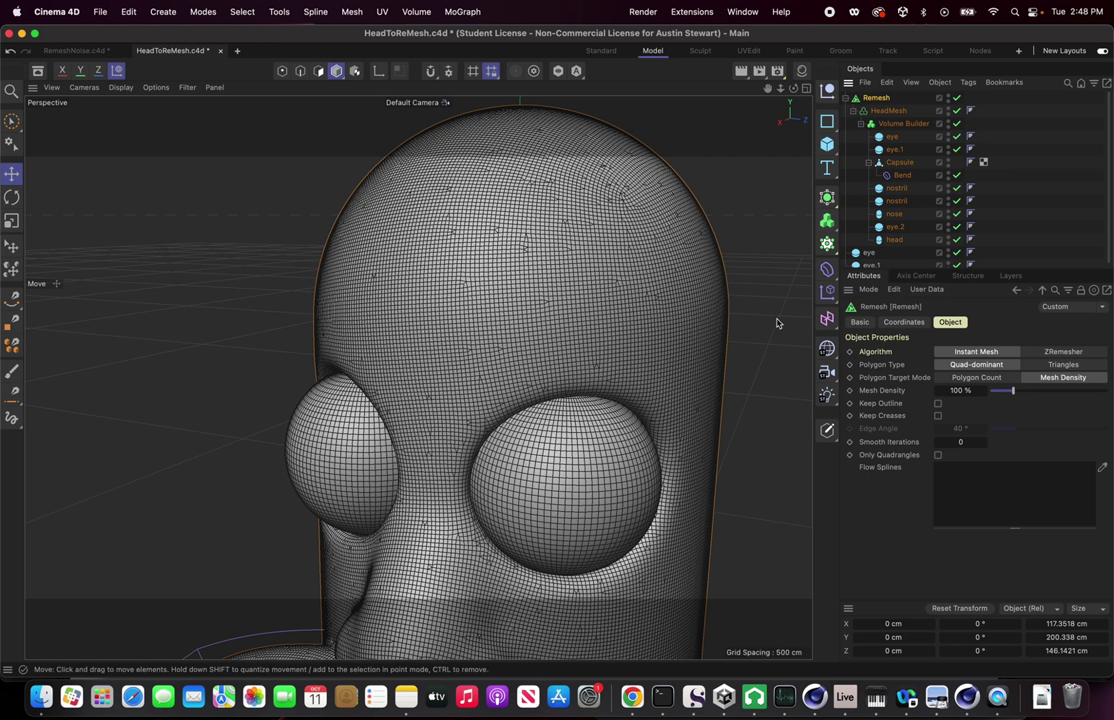
click(1062, 353)
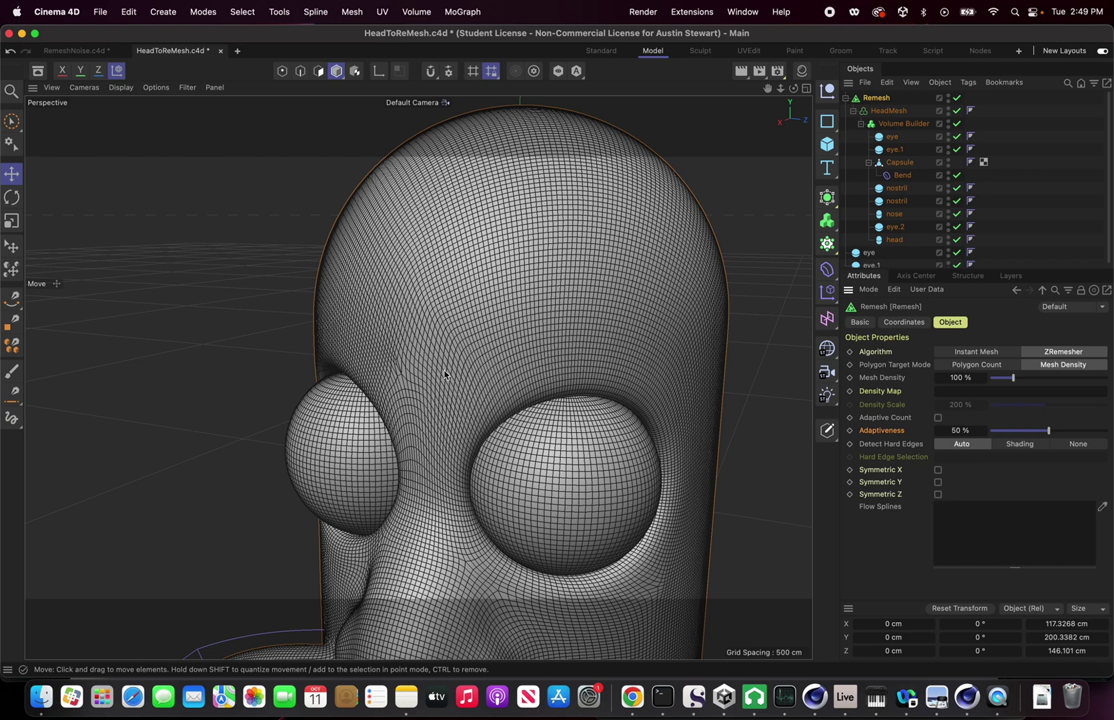
alt+drag(427, 343, 500, 317)
scroll(407, 433, up, 5)
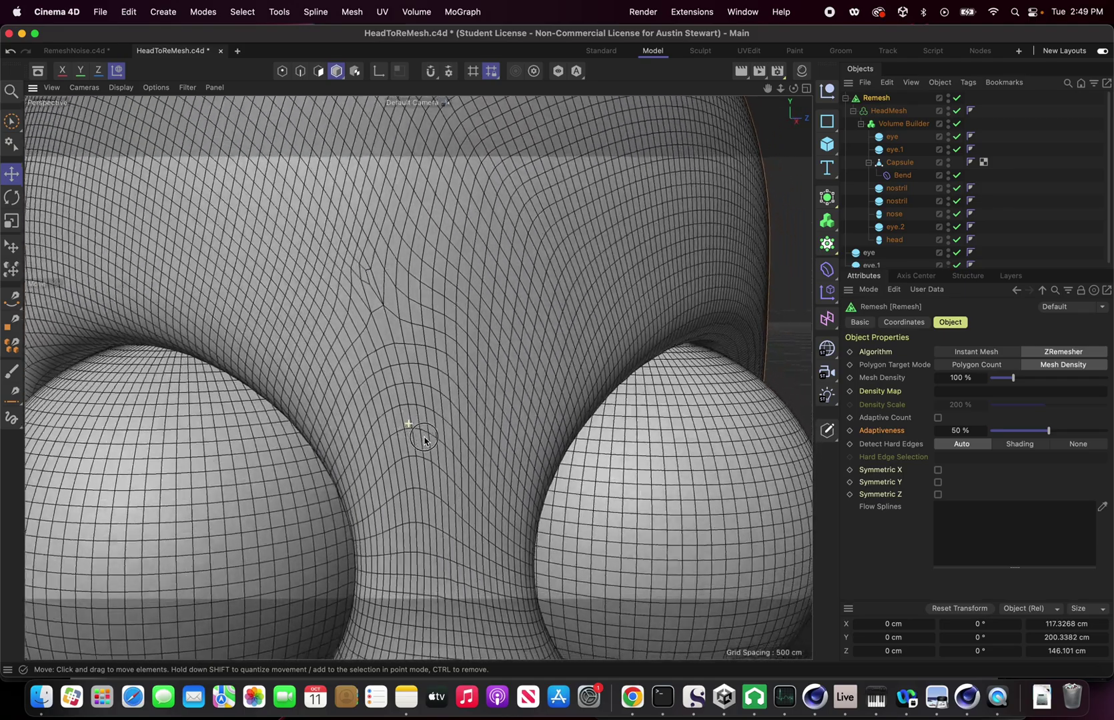
scroll(408, 424, up, 3)
scroll(408, 425, down, 3)
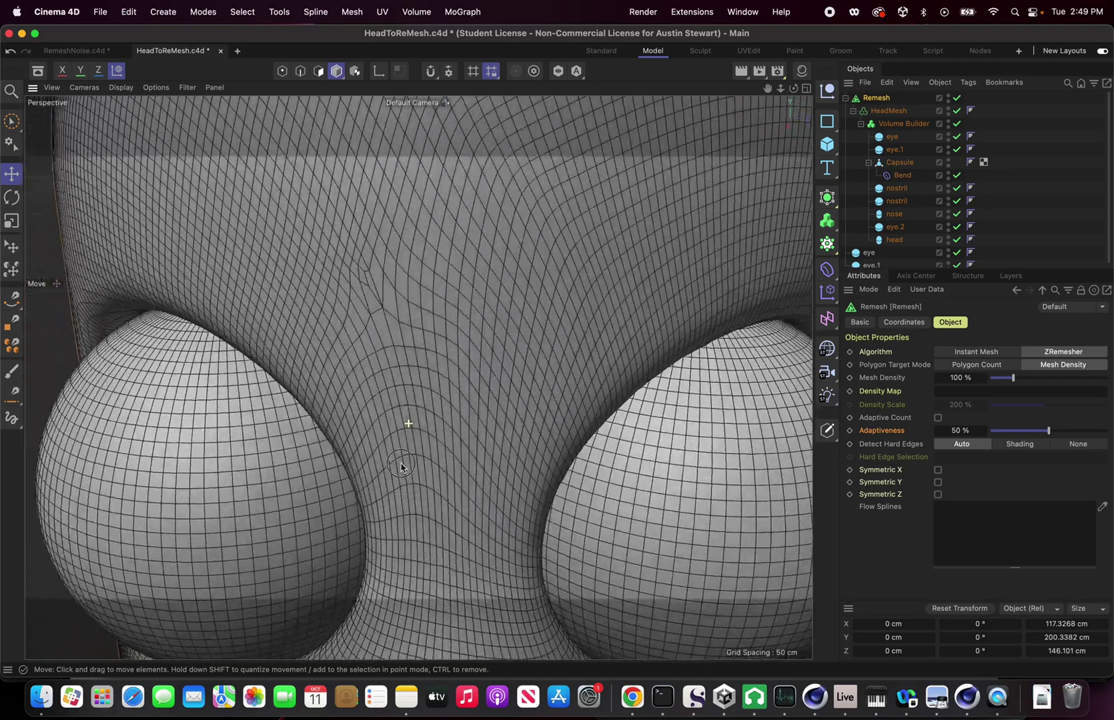
scroll(429, 465, down, 4)
scroll(401, 387, up, 4)
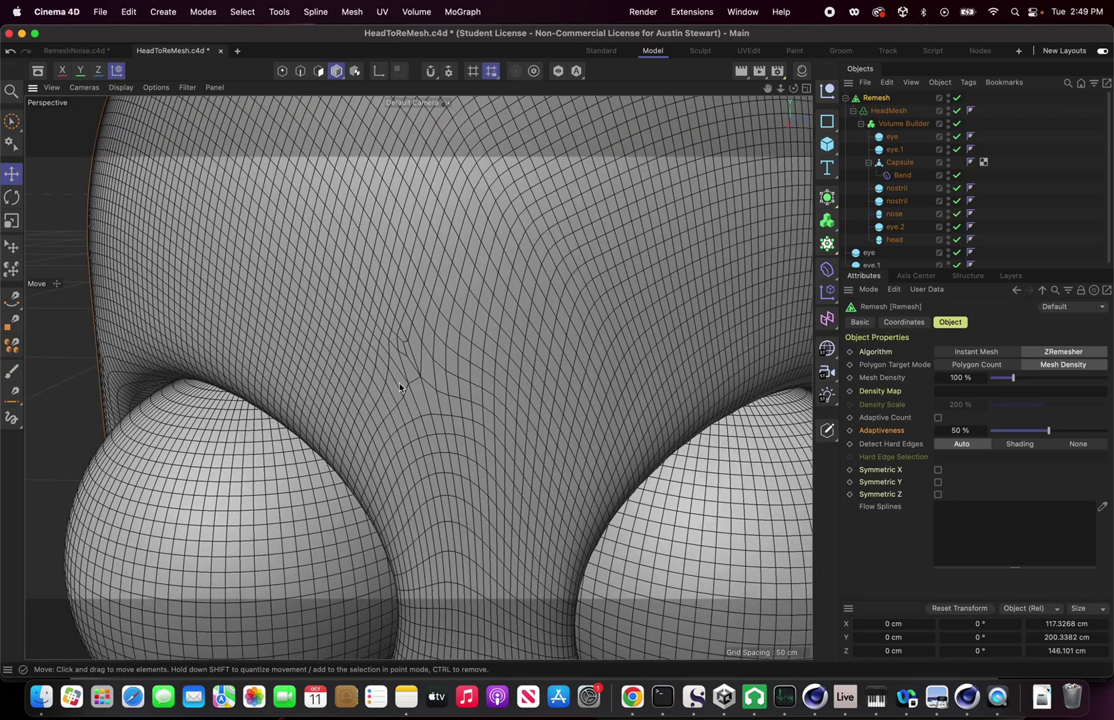
- Examine the ZRemesher polygon flow on the forehead, around the eyes and nose, and along the cheek crease above the mustache
scroll(485, 528, down, 4)
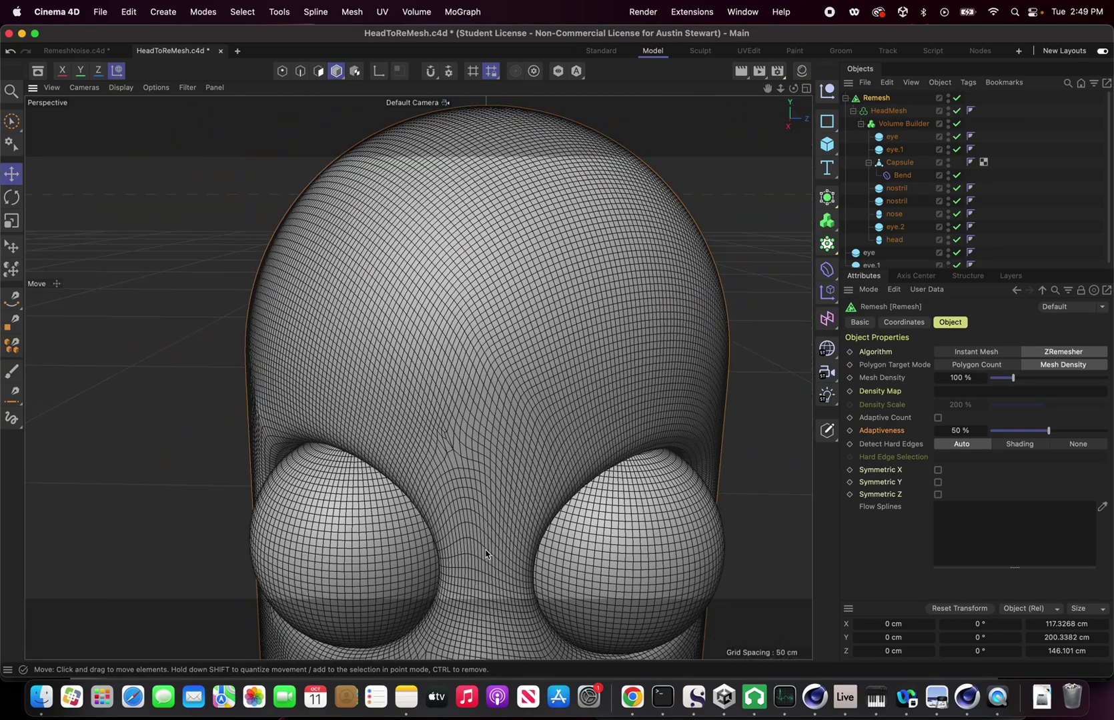
scroll(483, 534, up, 2)
alt+middle_drag(480, 553, 398, 309)
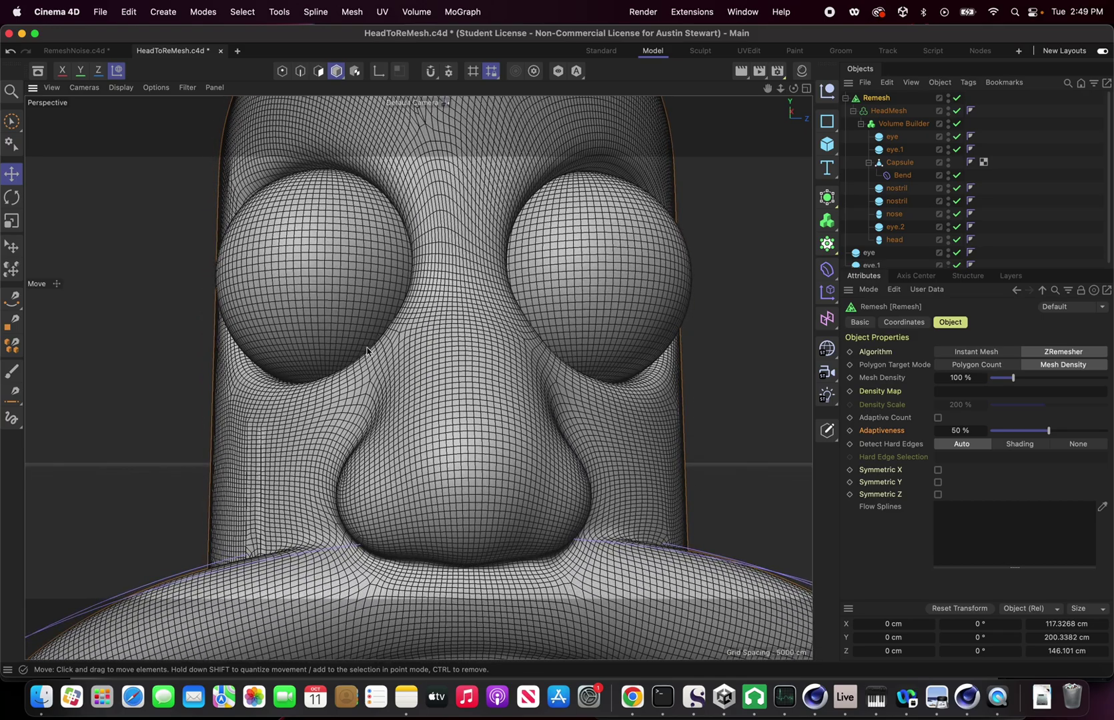
alt+drag(231, 530, 346, 521)
scroll(271, 454, down, 3)
scroll(270, 454, up, 6)
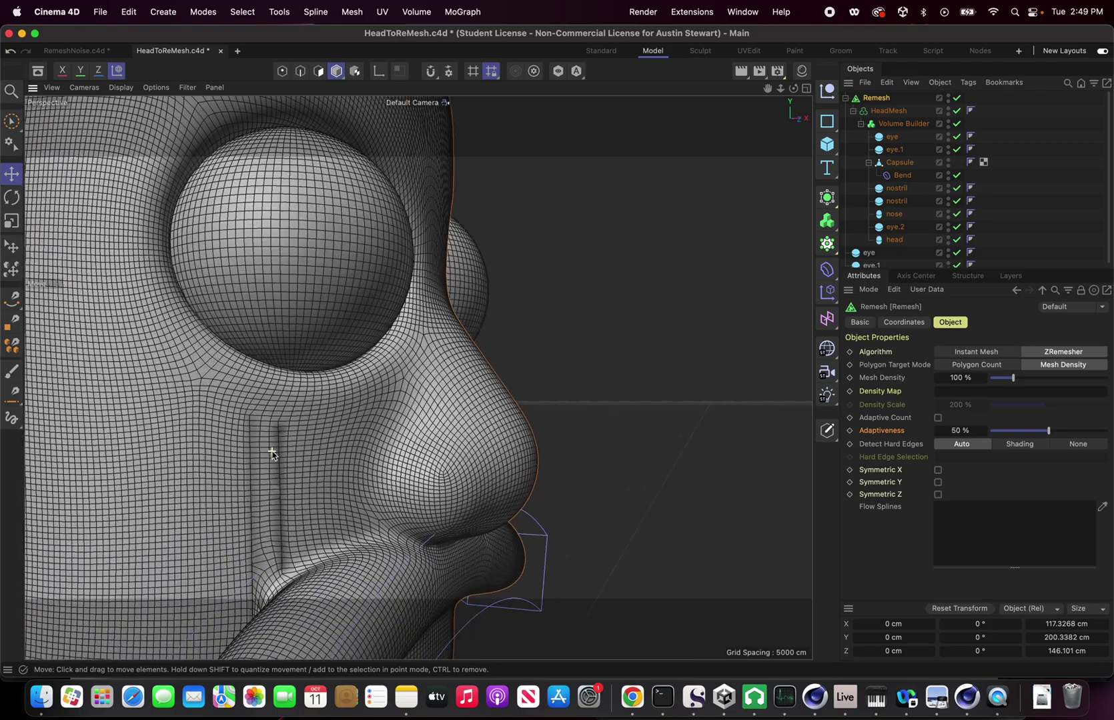
scroll(274, 457, up, 3)
scroll(273, 457, down, 4)
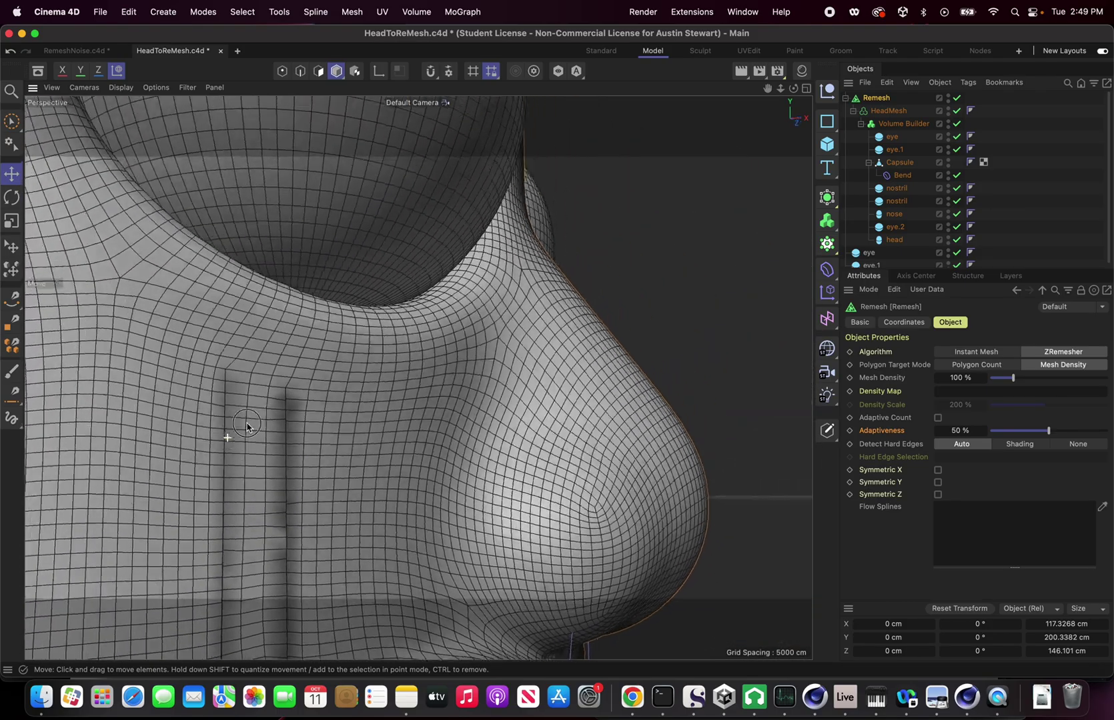
alt+right_drag(227, 437, 245, 538)
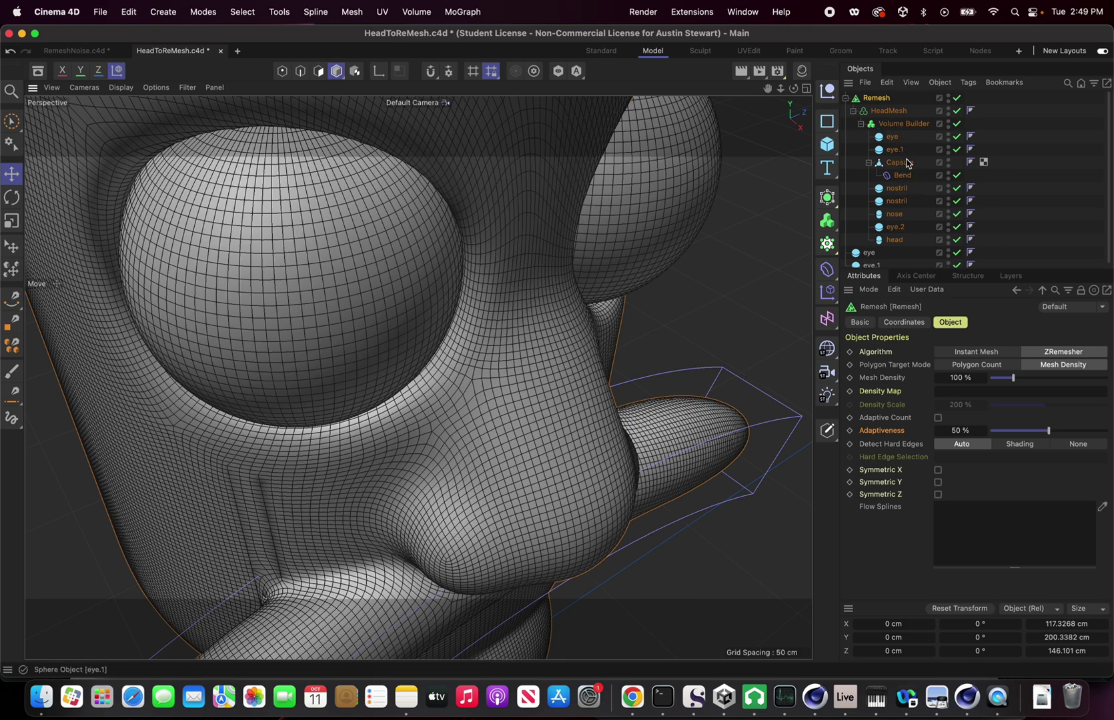
- Move Capsule and eye.2 below SDF Smooth in the Volume Builder's object list so the smoothing affects them
click(901, 125)
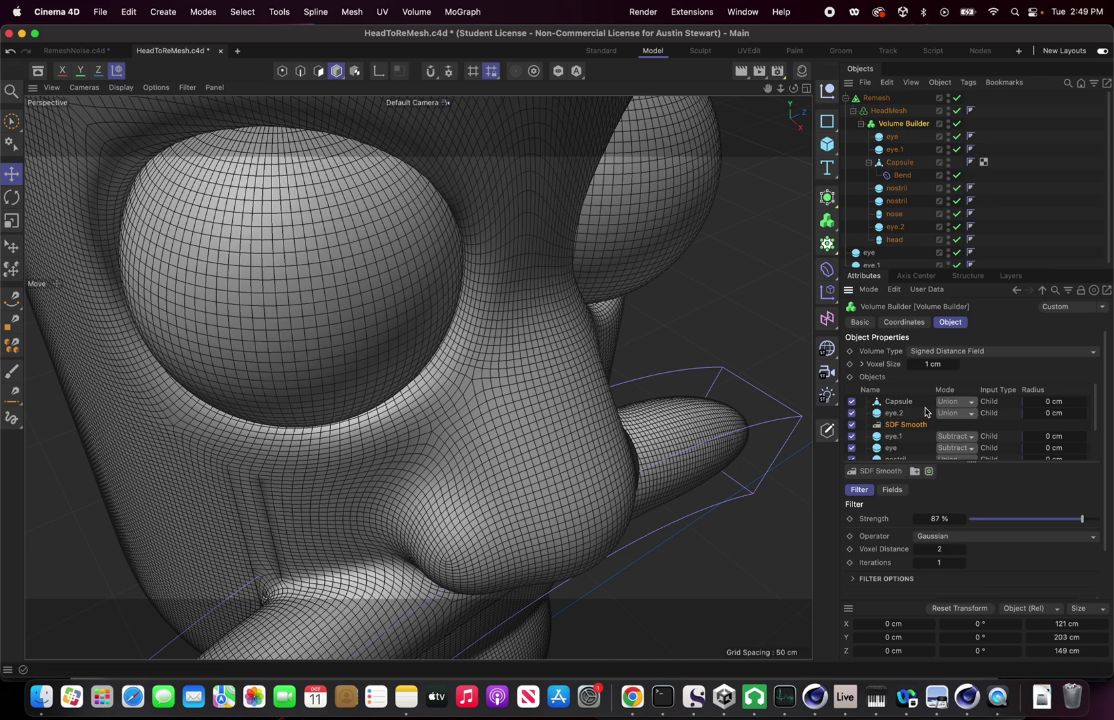
mouse_move(1098, 418)
mouse_down()
mouse_move(1098, 481)
mouse_move(1094, 401)
mouse_up()
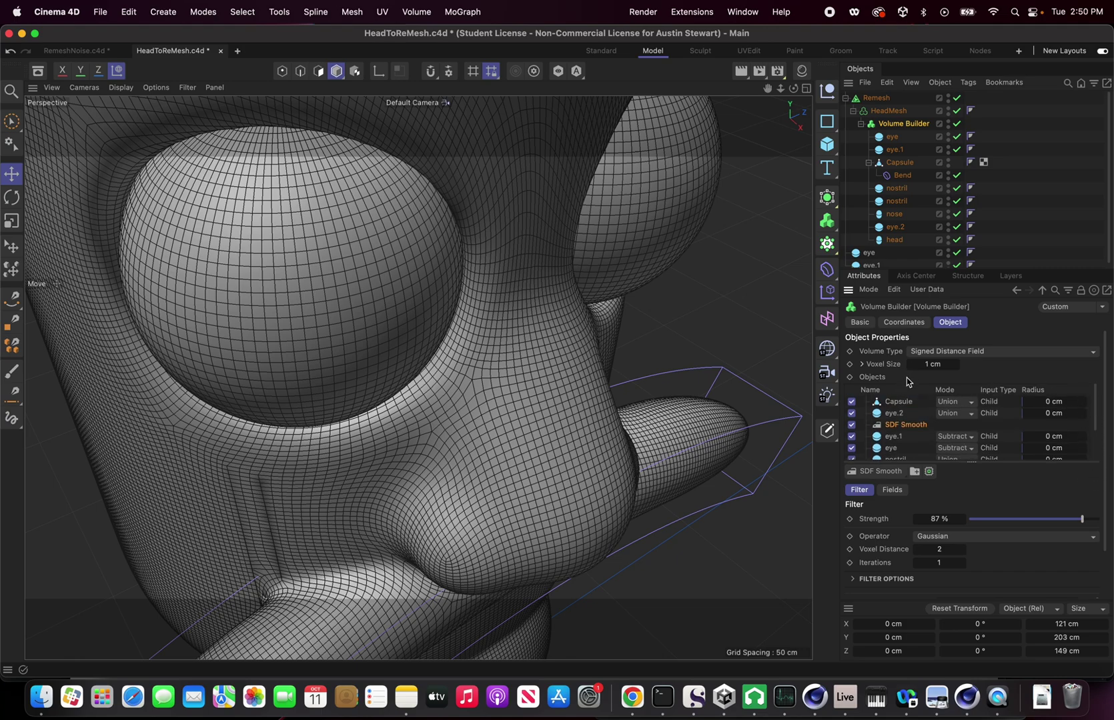
click(900, 403)
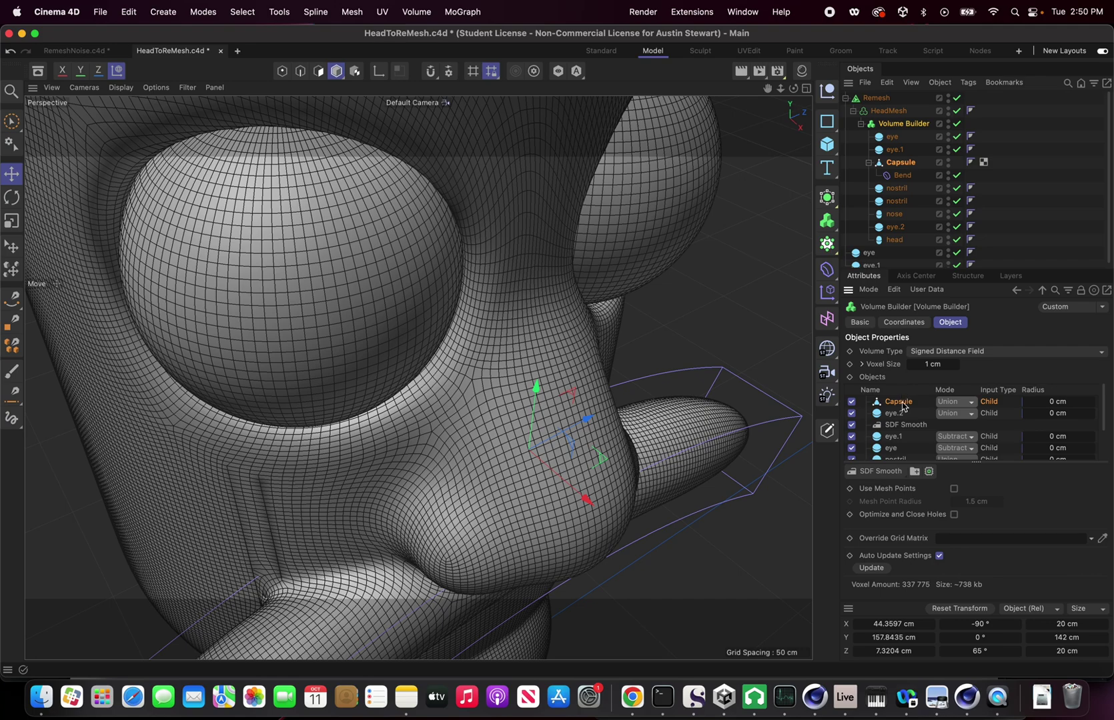
shift+click(896, 414)
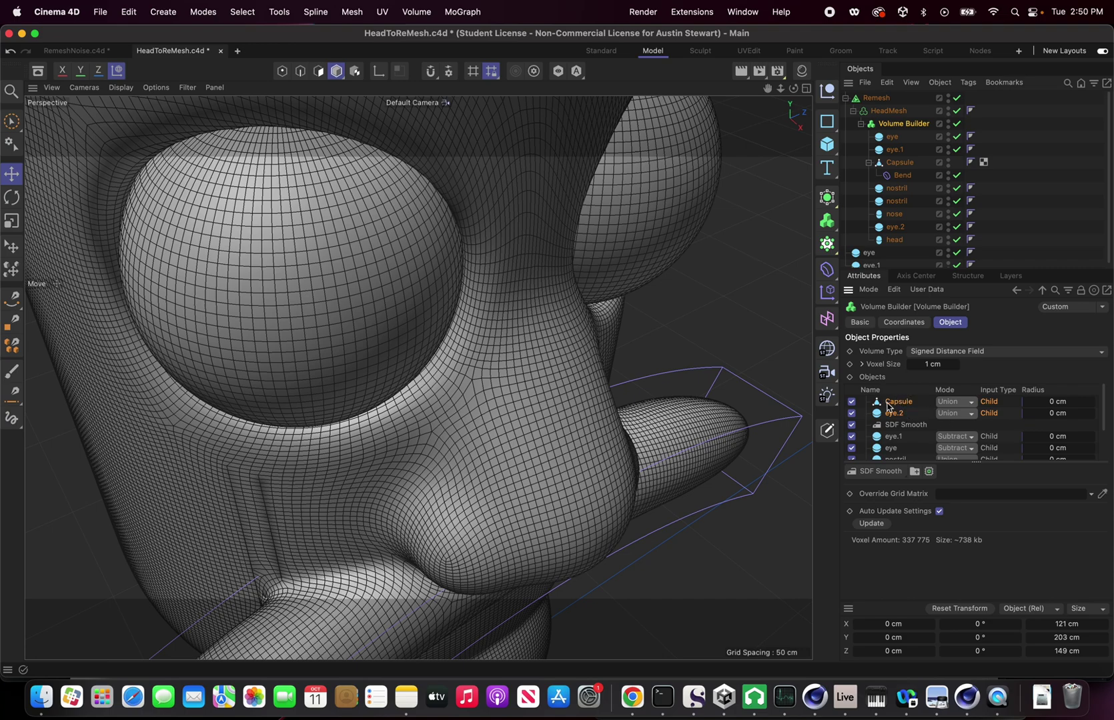
drag(895, 403, 900, 432)
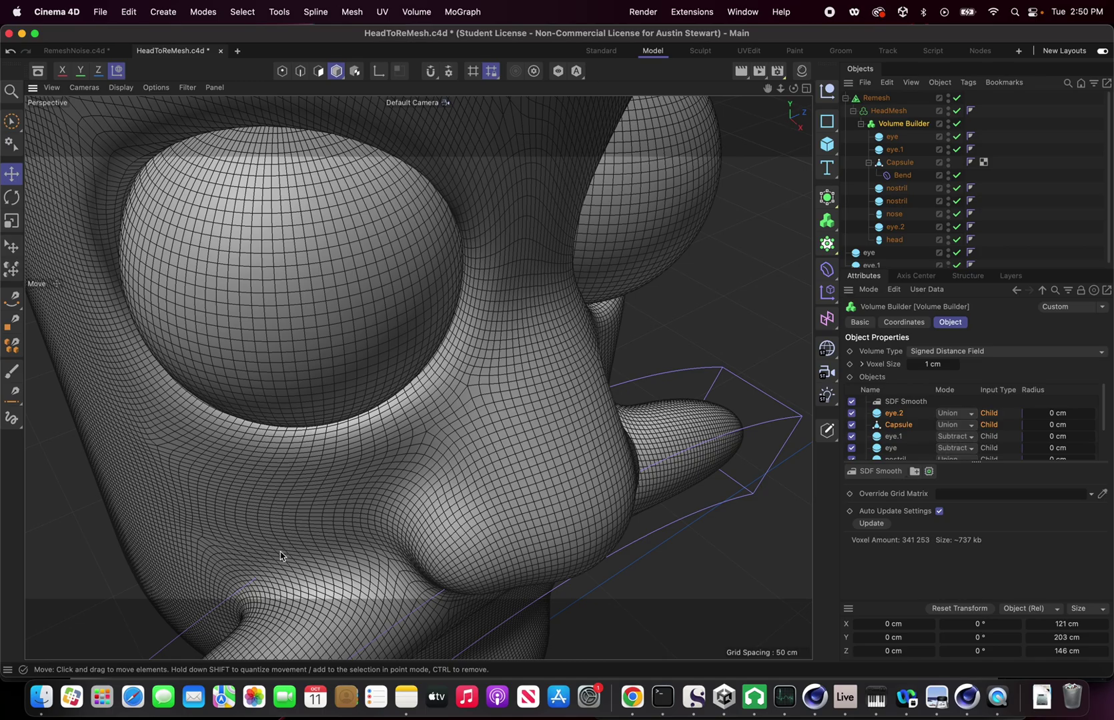
- Examine the recalculated mesh around the cheeks, between the eyes and on the forehead for flaws
alt+drag(280, 551, 231, 544)
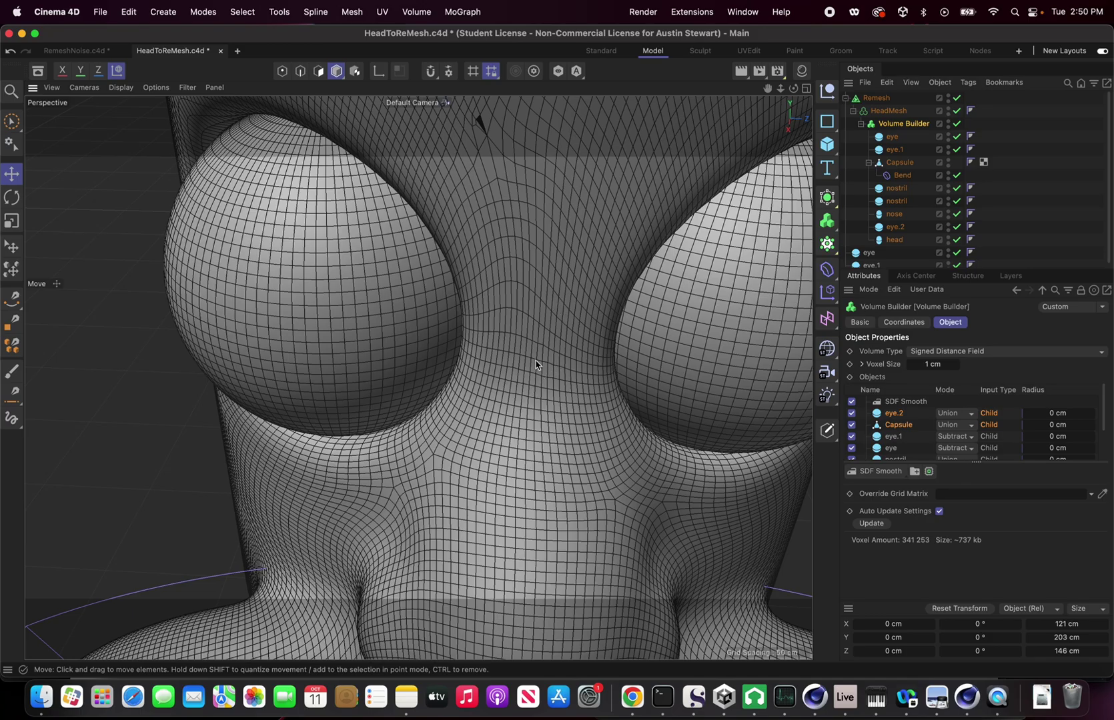
alt+drag(527, 326, 562, 517)
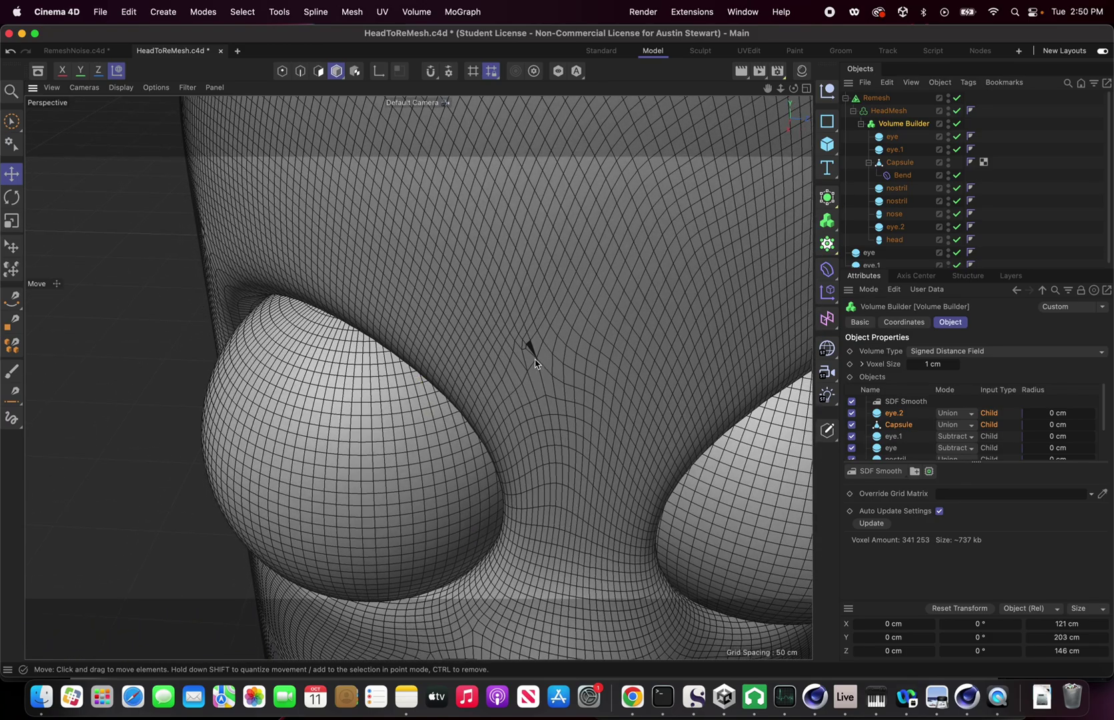
scroll(531, 354, down, 8)
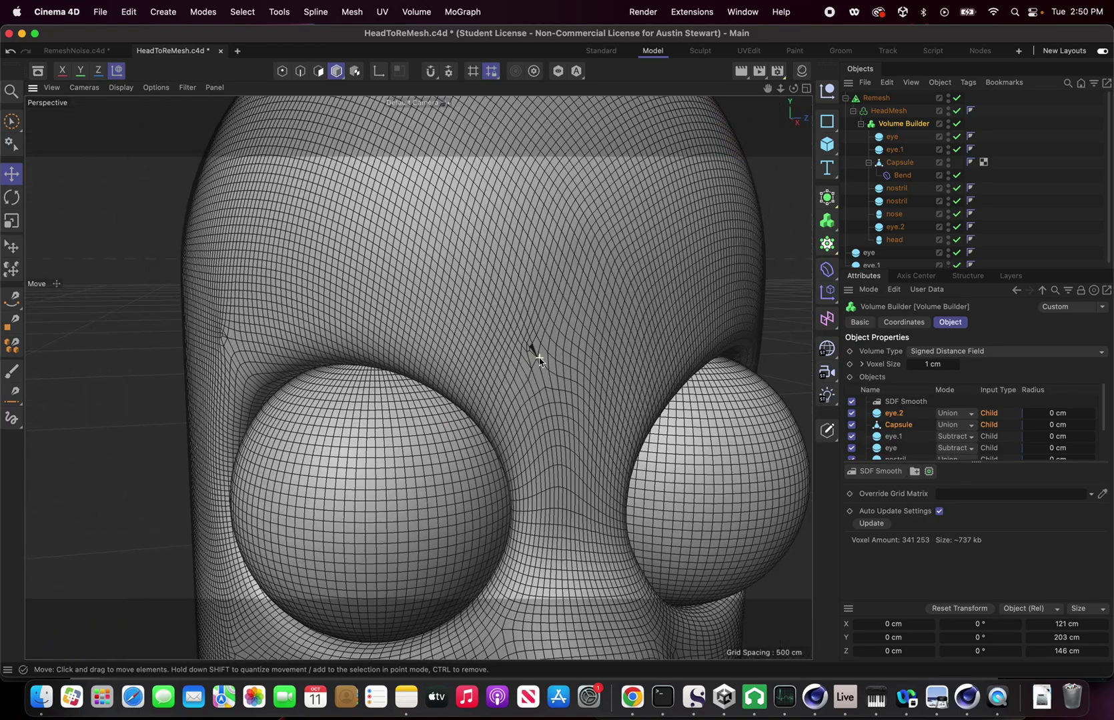
scroll(539, 360, up, 10)
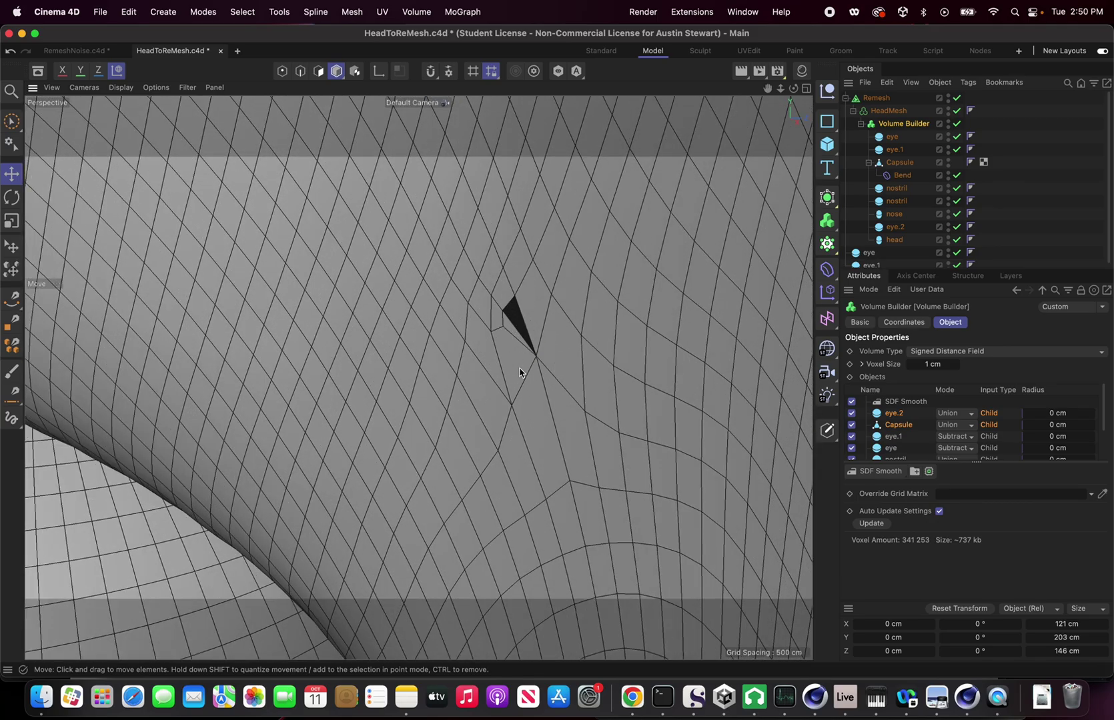
scroll(520, 372, down, 10)
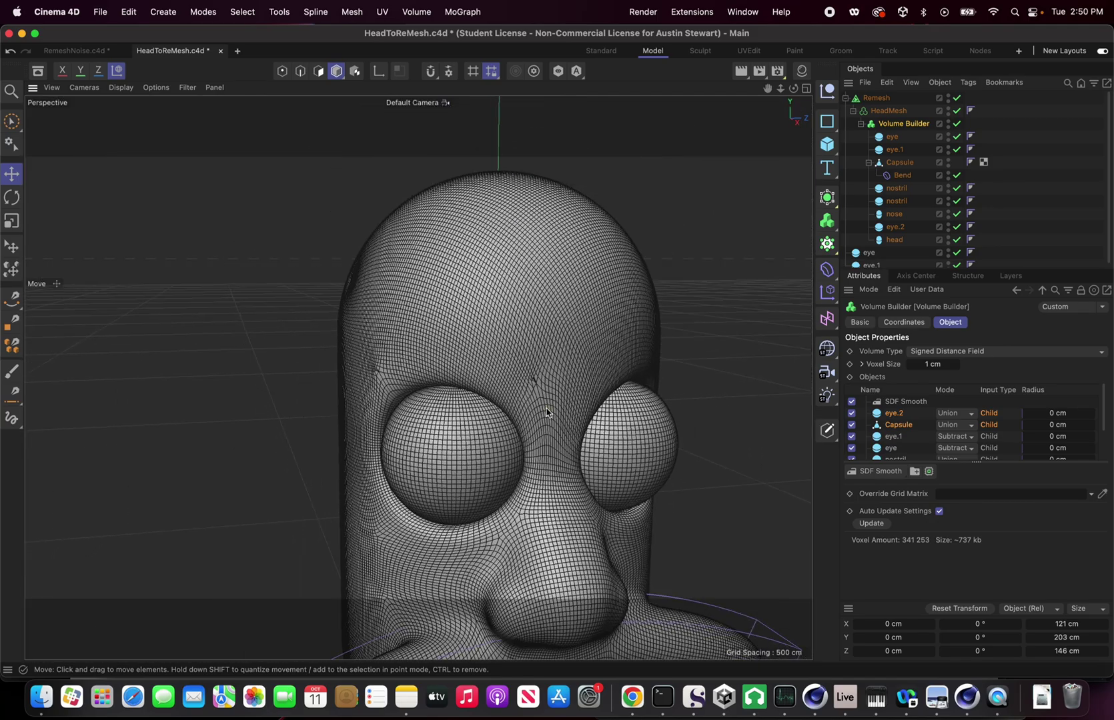
scroll(526, 391, up, 6)
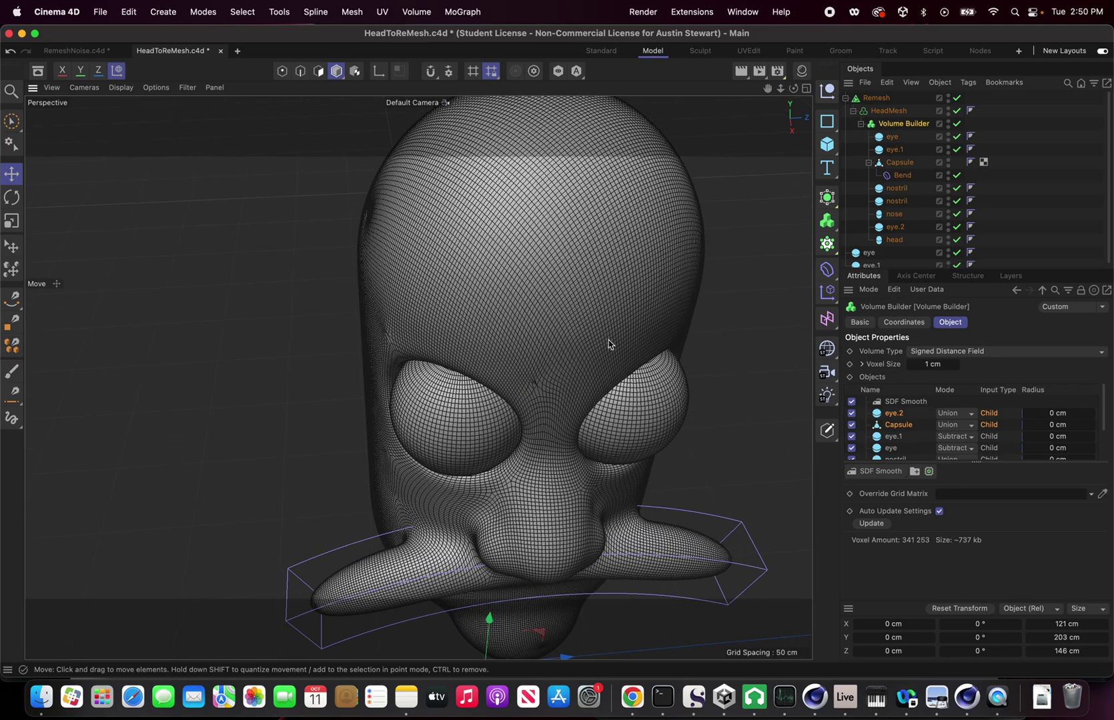
scroll(523, 315, down, 6)
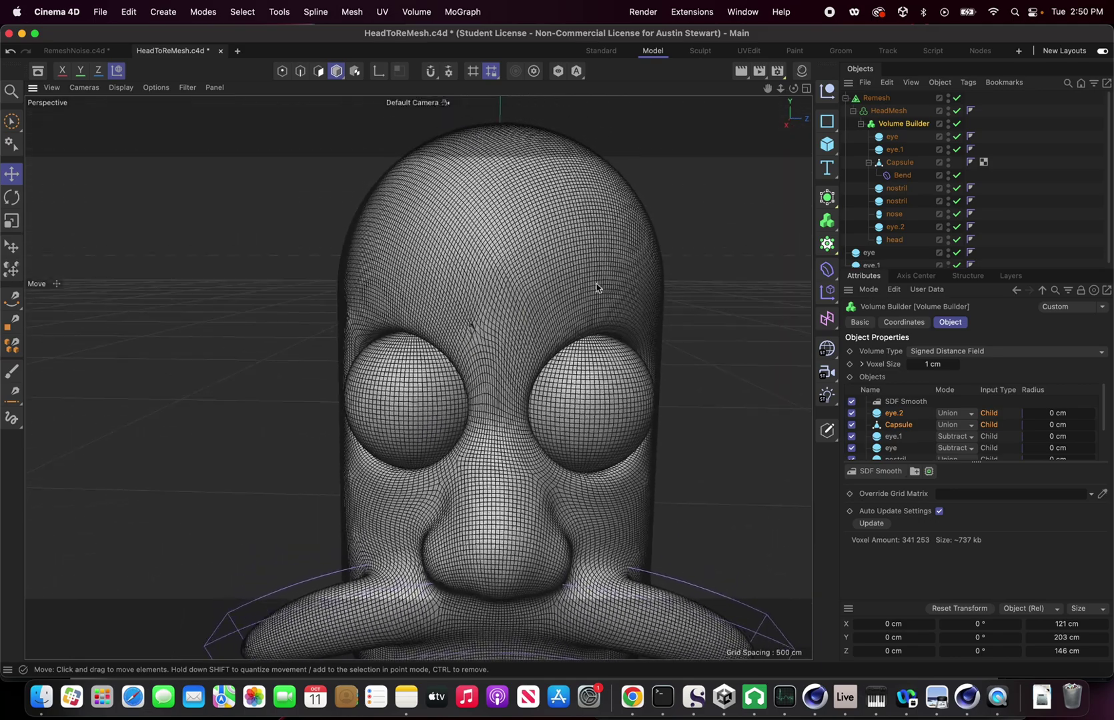
- Set the Remesh generator's Mesh Density to 50%
click(876, 98)
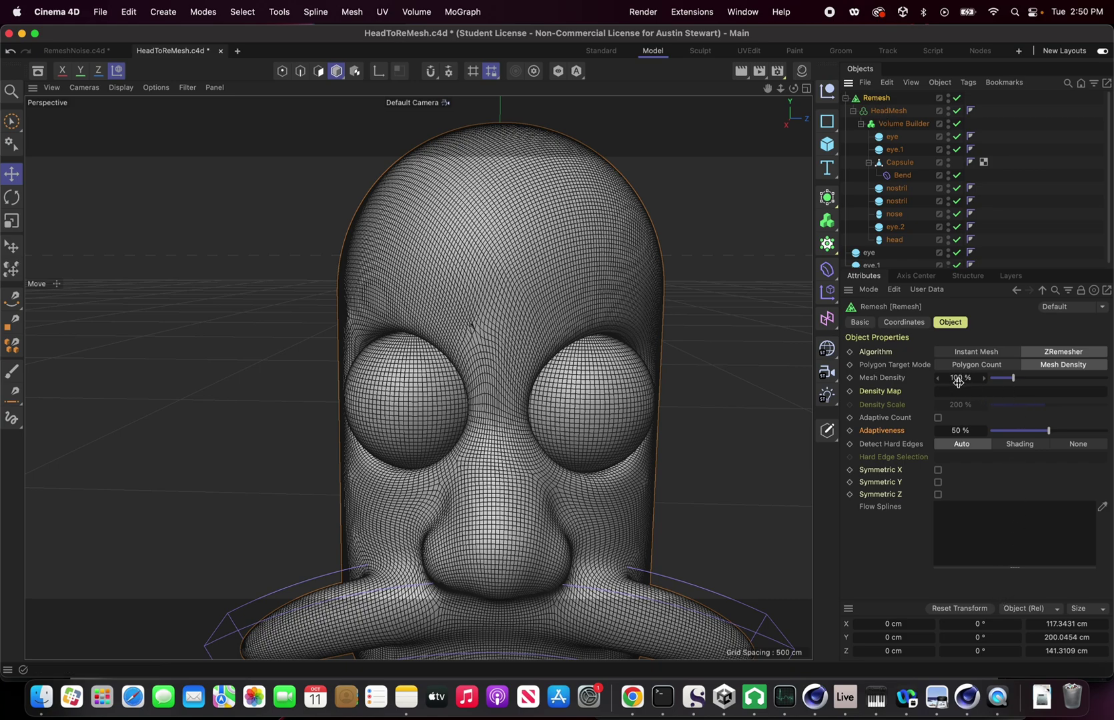
mouse_move(958, 380)
mouse_down()
mouse_move(969, 375)
mouse_move(958, 381)
mouse_up()
click(956, 379)
text(50)
key(Return)
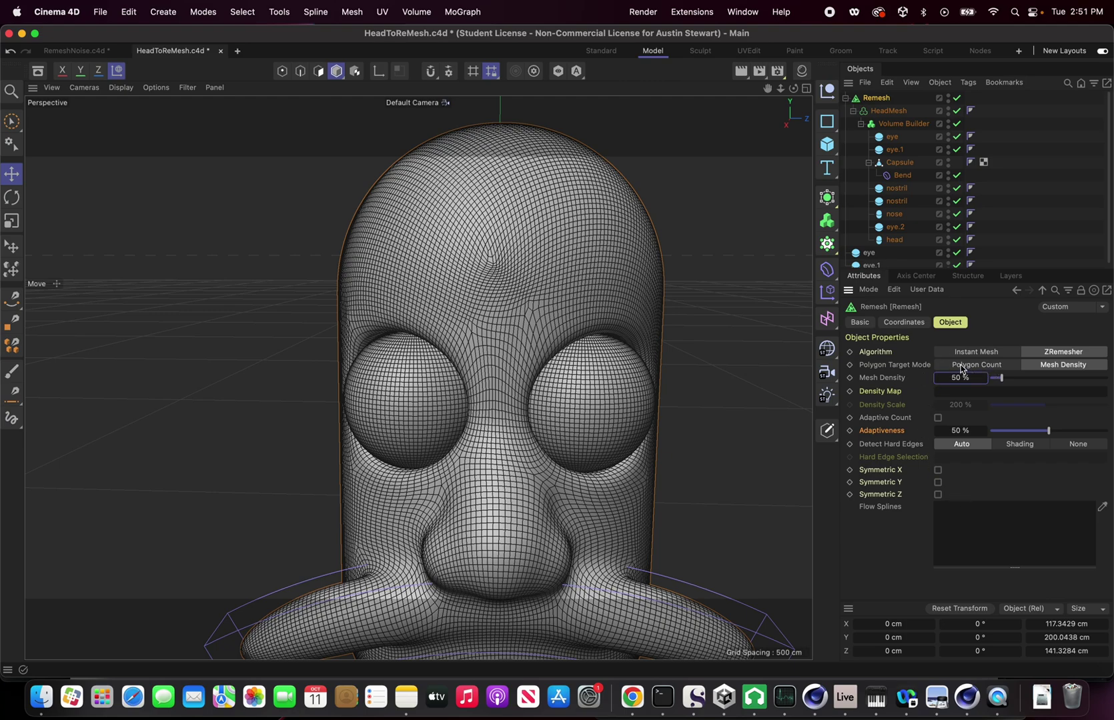
- Switch the Remesh target mode to Polygon Count at 2000 and inspect the face from the front and above
click(963, 364)
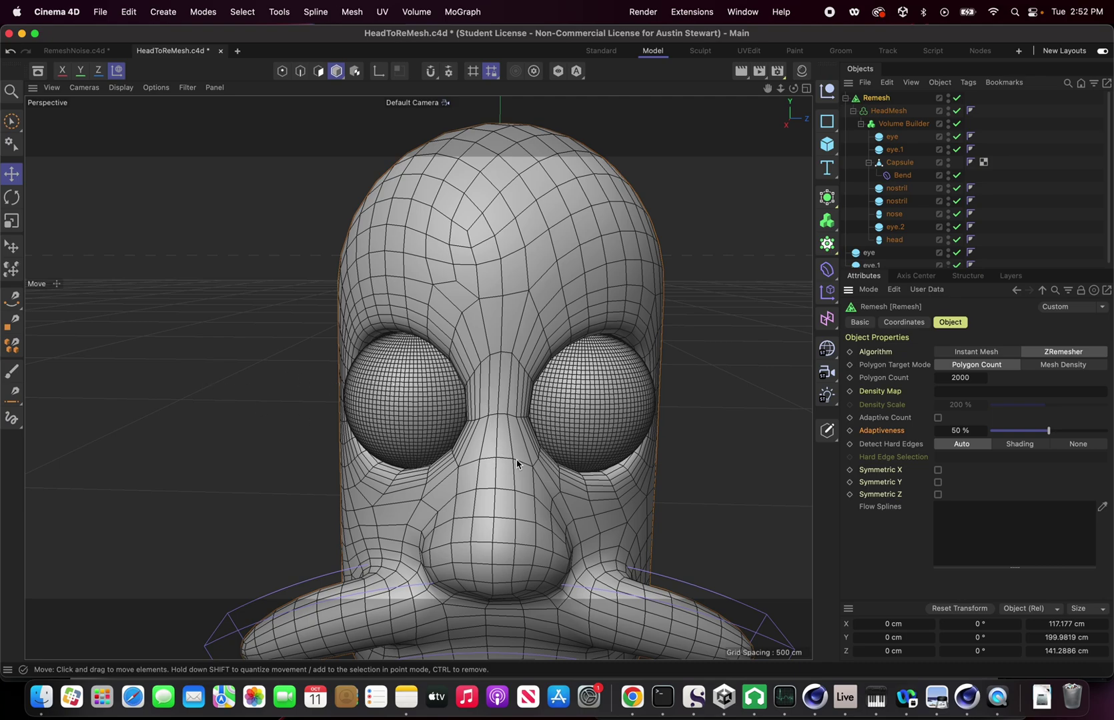
alt+right_drag(517, 463, 507, 497)
alt+middle_drag(497, 495, 507, 365)
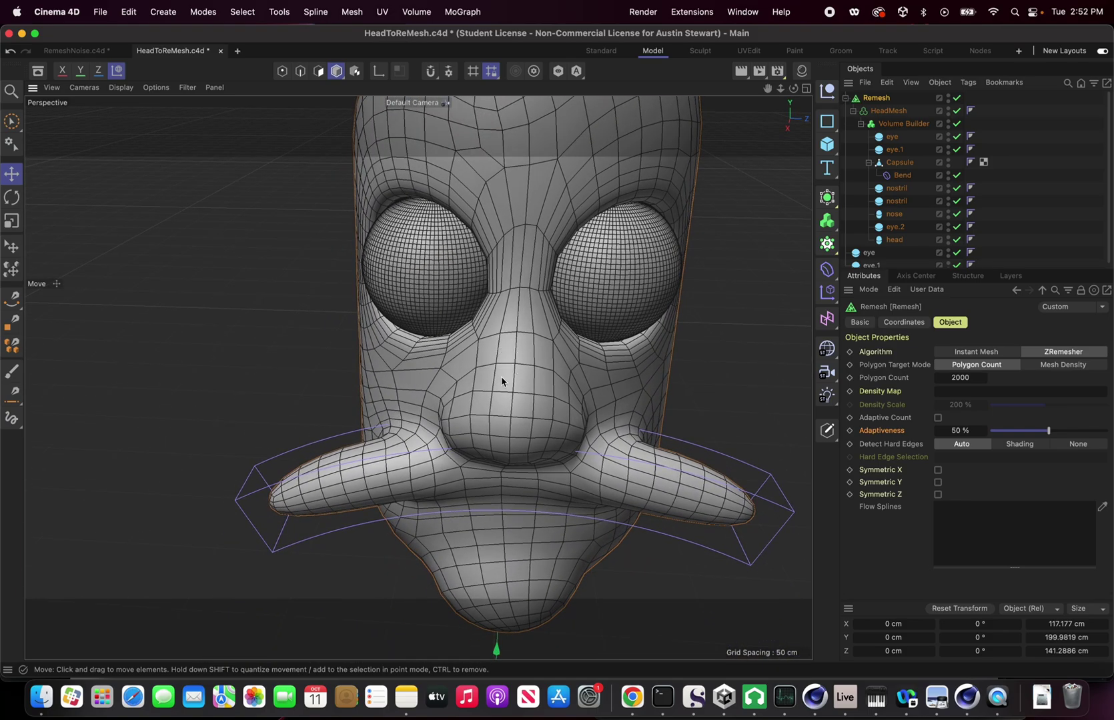
alt+drag(502, 380, 507, 131)
alt+drag(551, 314, 465, 555)
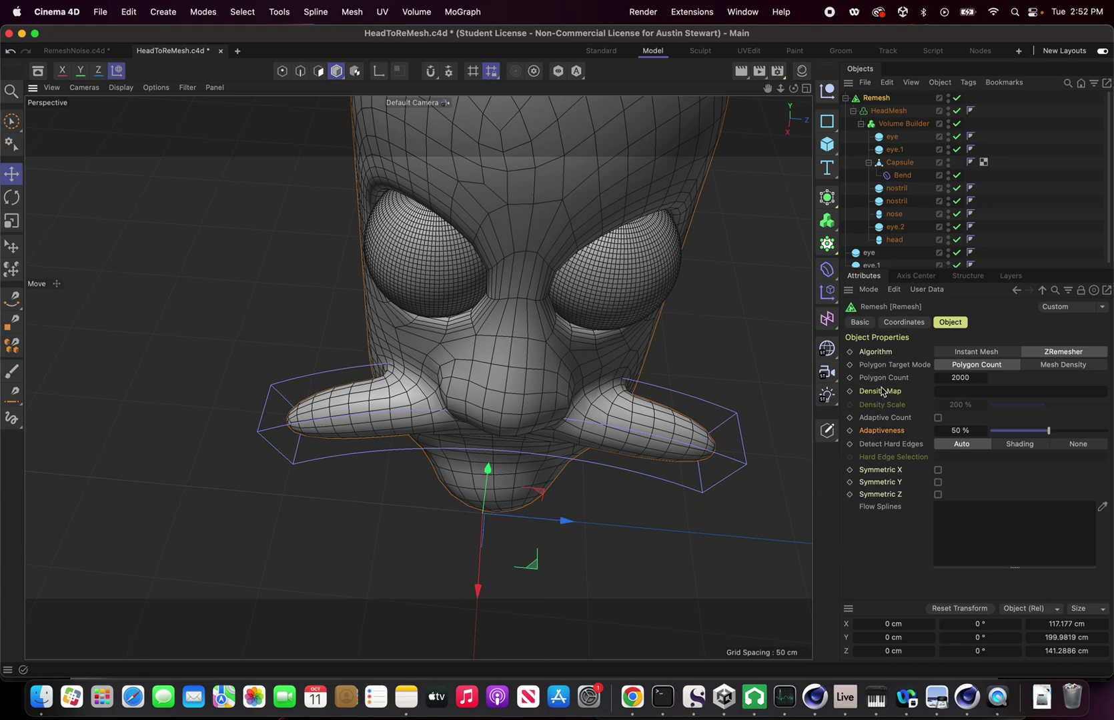
- Enable Symmetric Z on the Remesh generator, check the mirrored topology on the face, and save the project
click(938, 496)
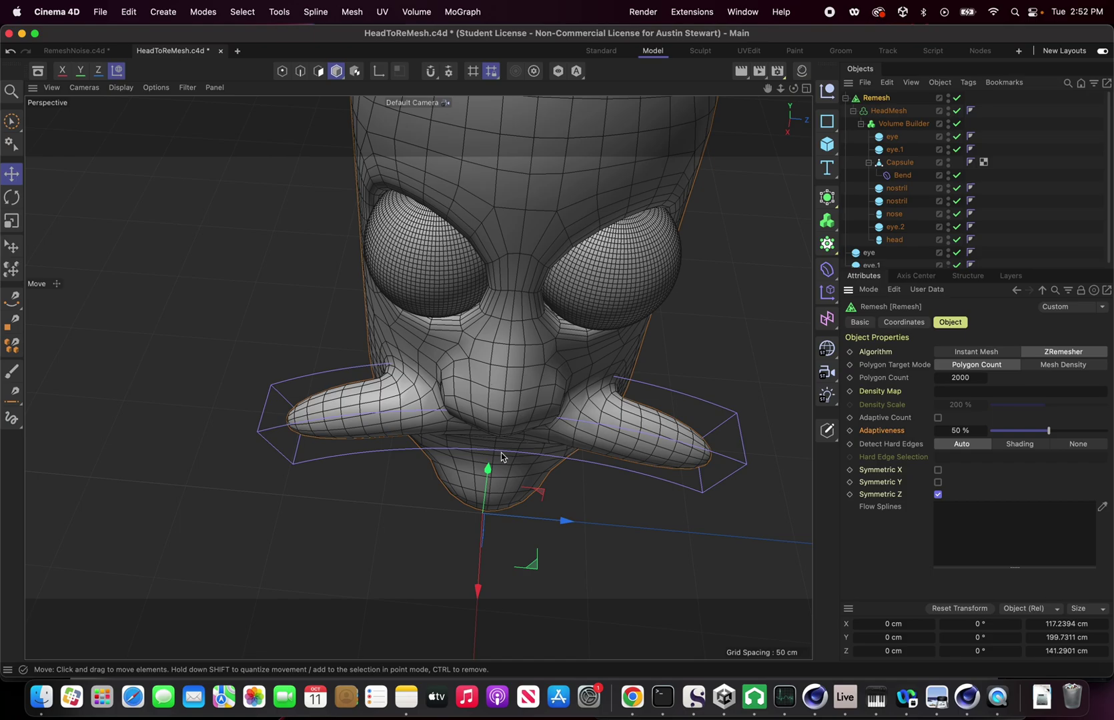
alt+drag(499, 455, 494, 320)
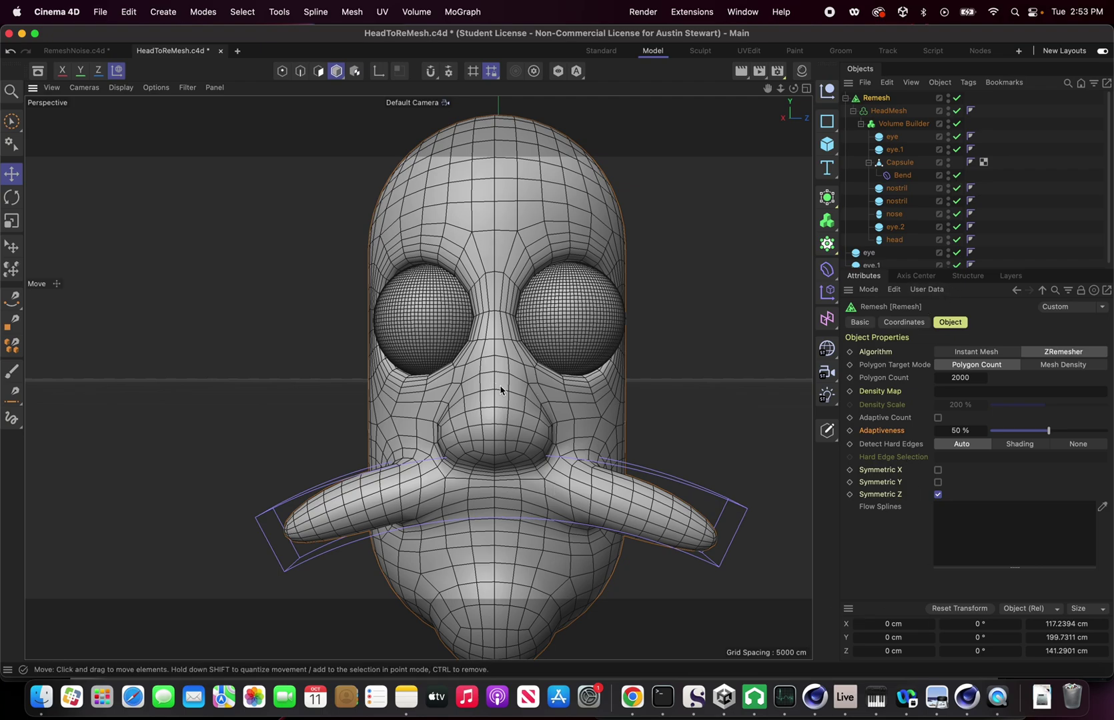
alt+drag(491, 399, 485, 465)
alt+drag(494, 421, 505, 378)
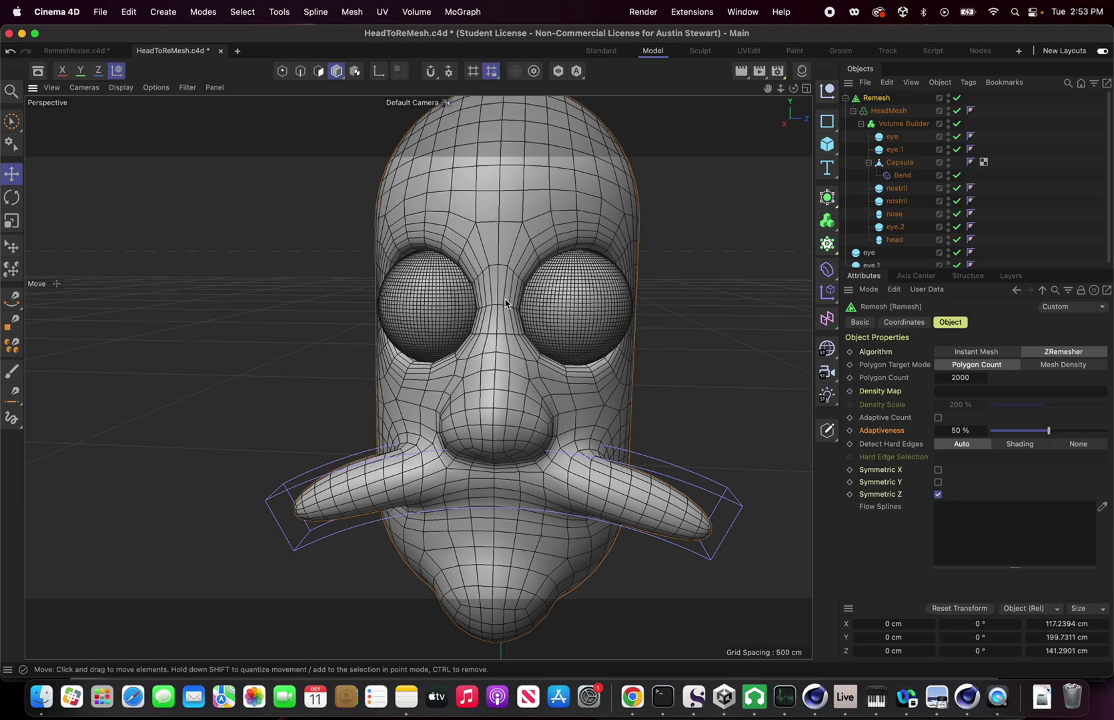
alt+drag(487, 559, 503, 582)
key(super+shift+z)
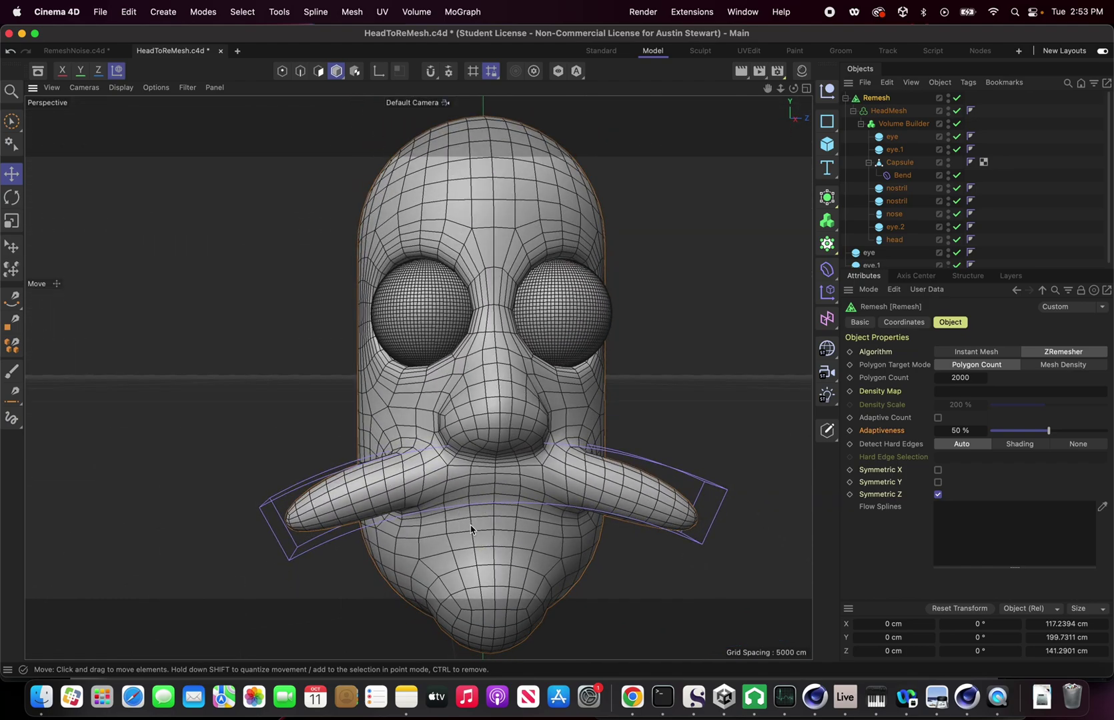
key(super+s)
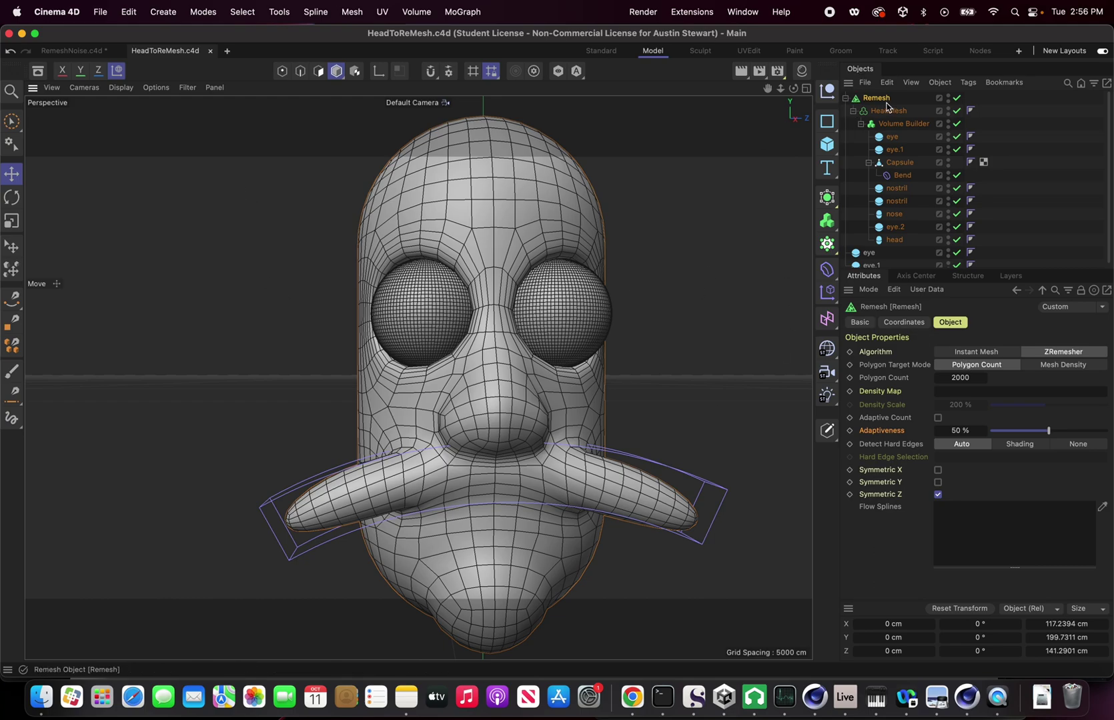
- Set the Remesh generator's Polygon Count to 1000
double_click(953, 378)
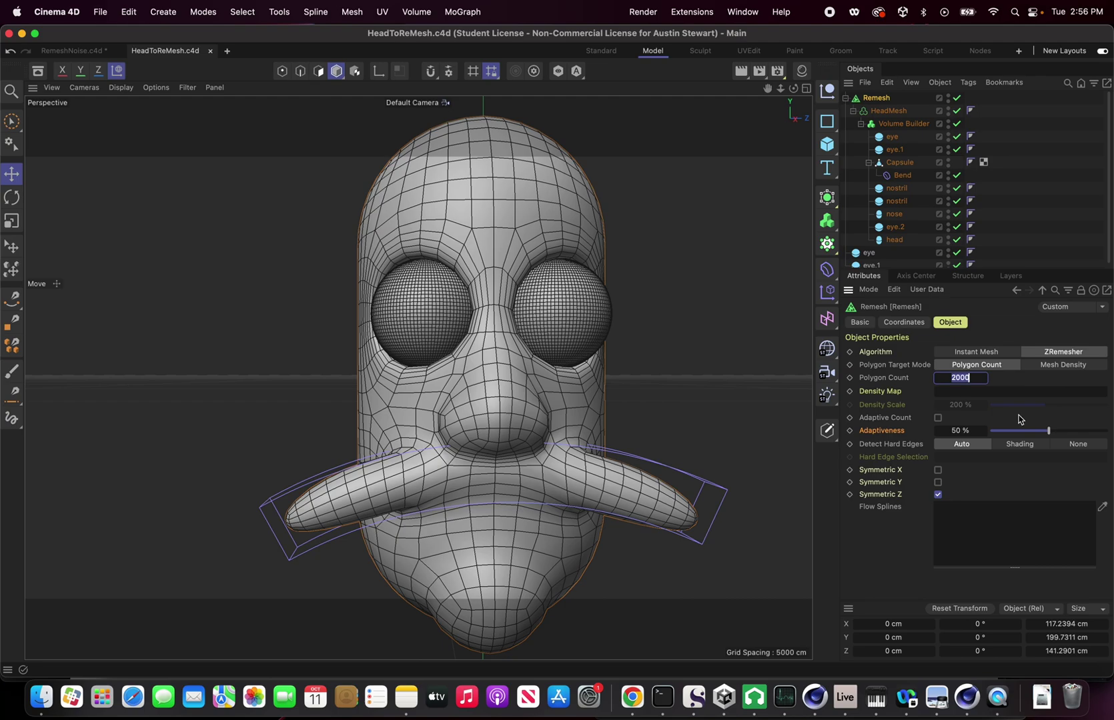
text(1000)
key(Return)
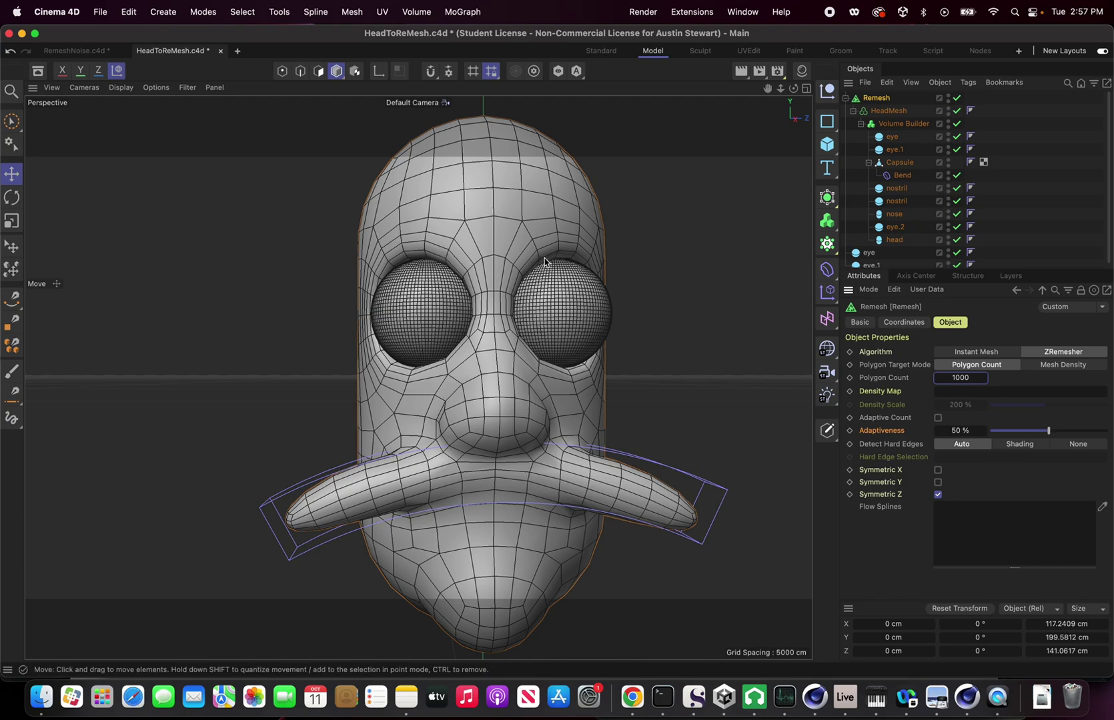
- Raise the Remesh Adaptiveness to 100% and check the polygon distribution on the mustache tips and nose
drag(1049, 433, 1107, 432)
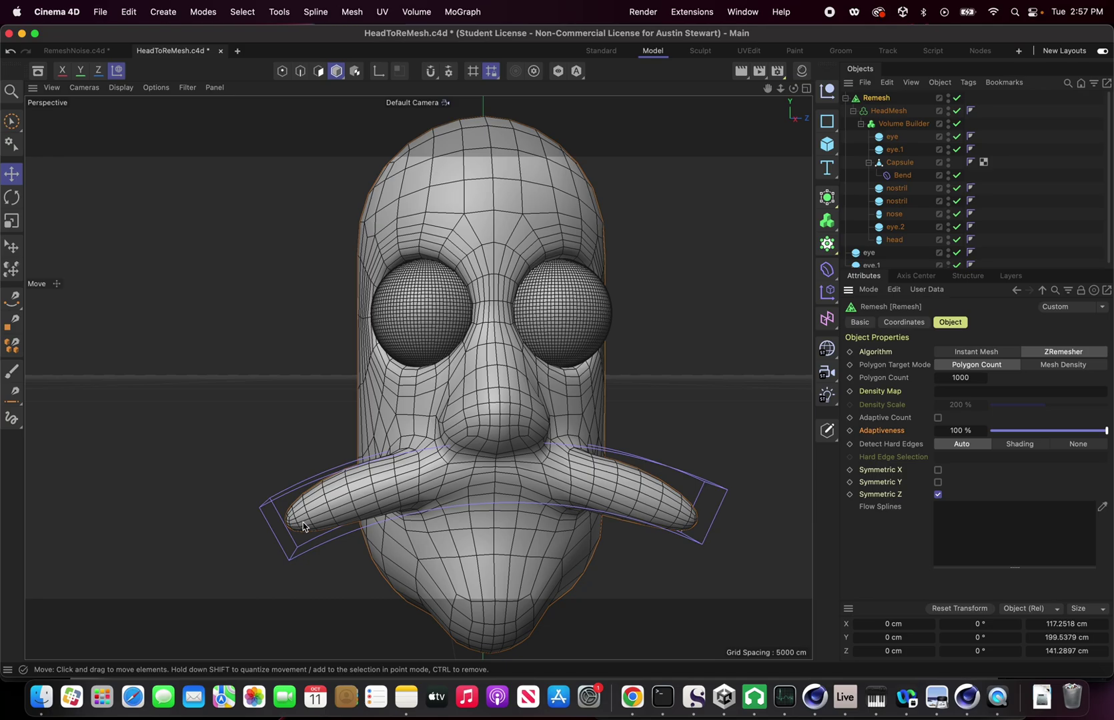
scroll(307, 525, up, 3)
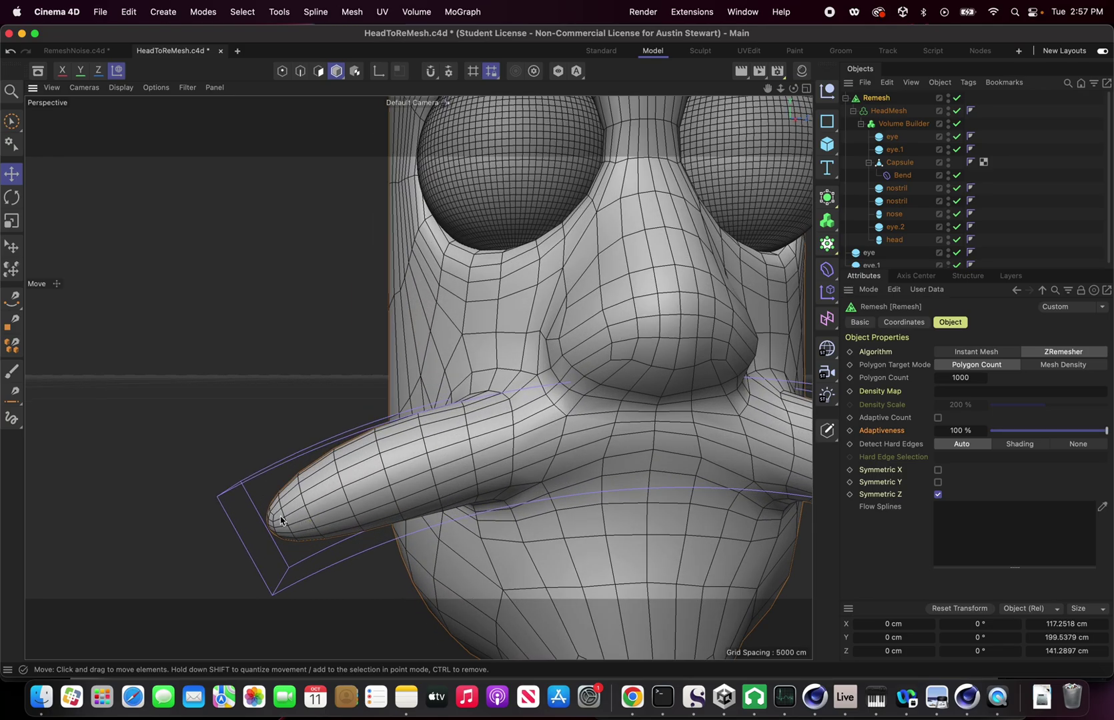
scroll(293, 522, down, 3)
scroll(347, 514, up, 2)
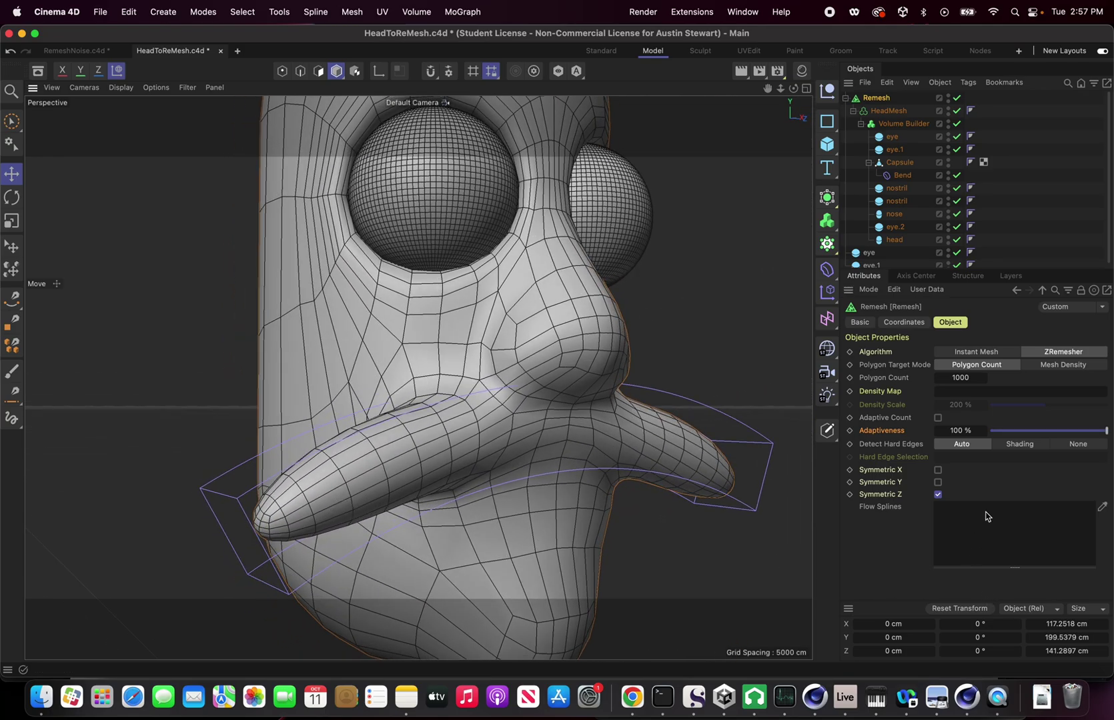
- Set the Remesh Adaptiveness to 45% and check the whole head
click(1044, 433)
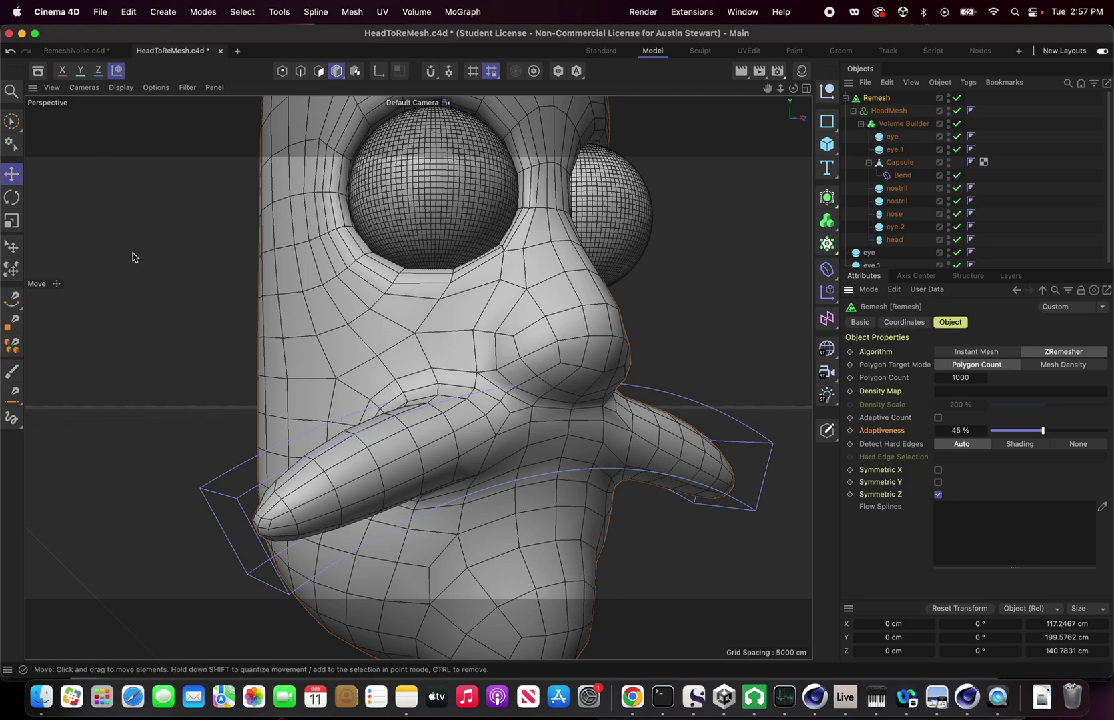
scroll(360, 368, down, 5)
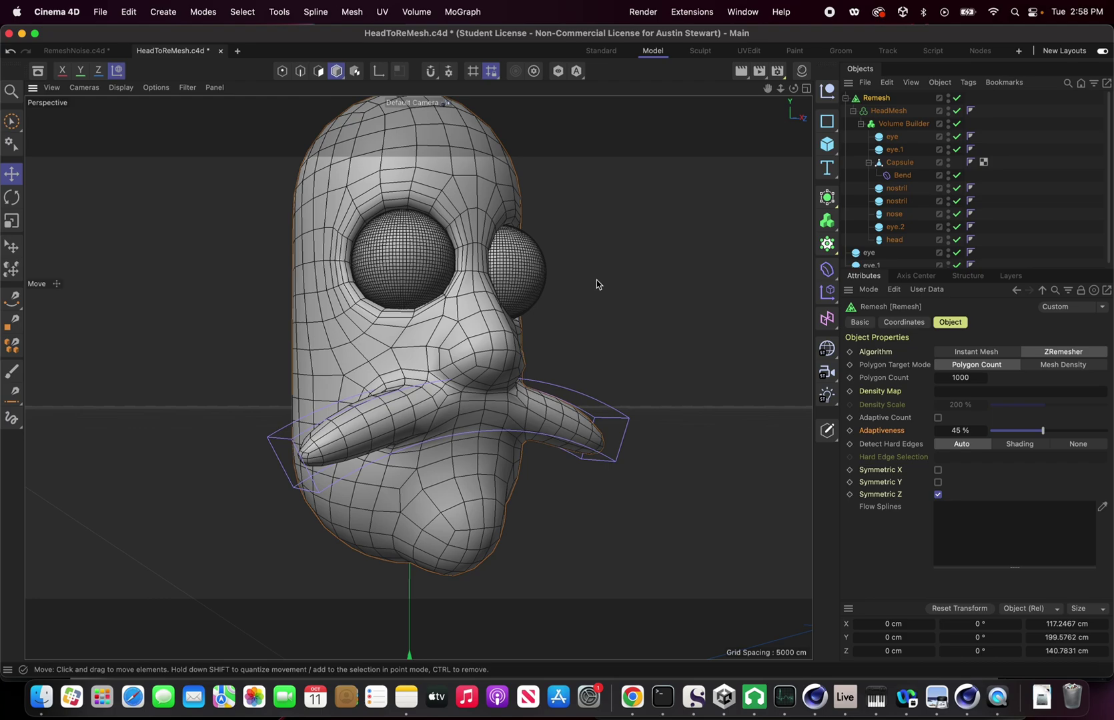
- Read the help entry on Flow Splines, including its example images, and close the help window
right_click(890, 508)
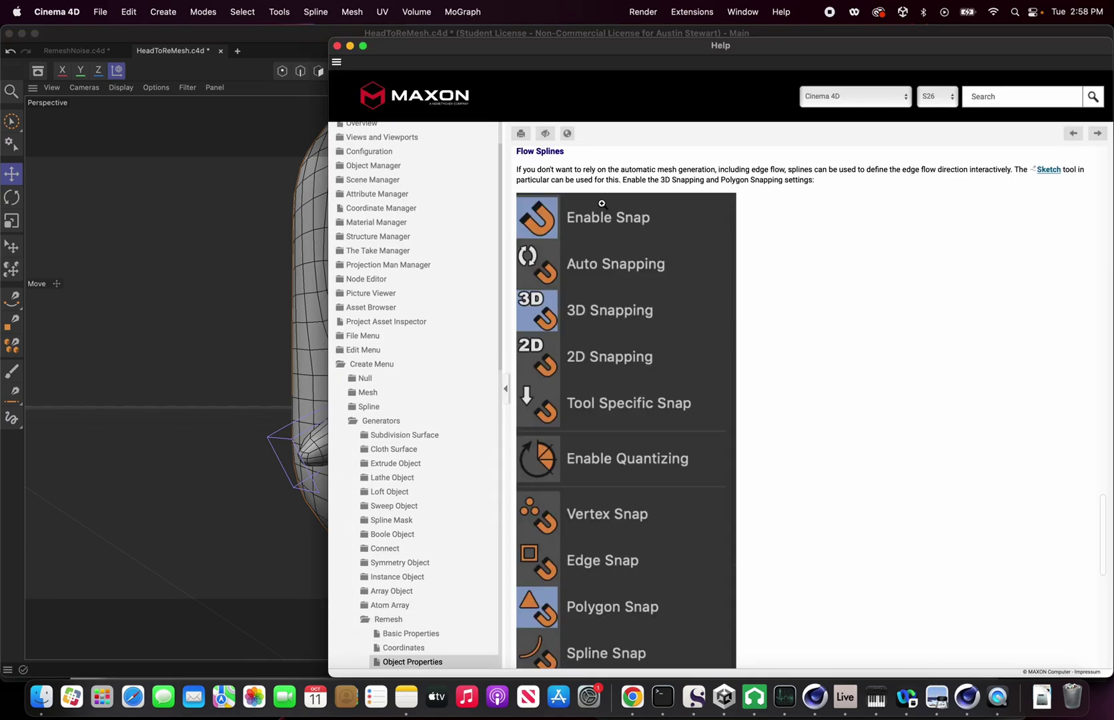
scroll(770, 497, down, 10)
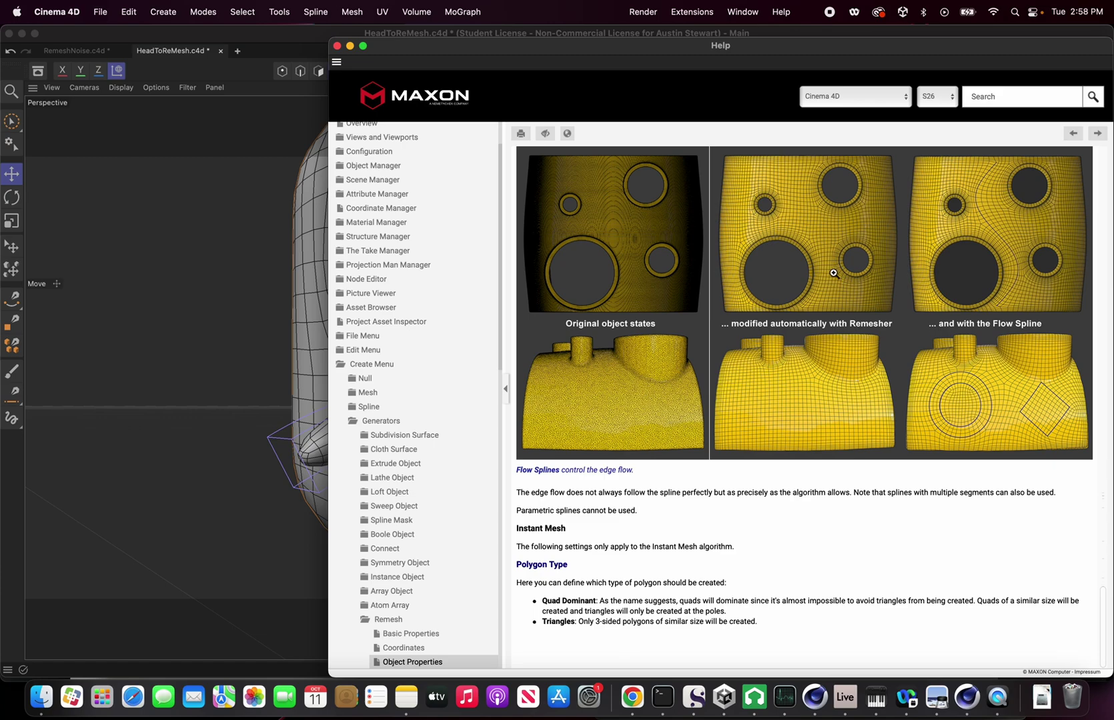
scroll(825, 266, up, 1)
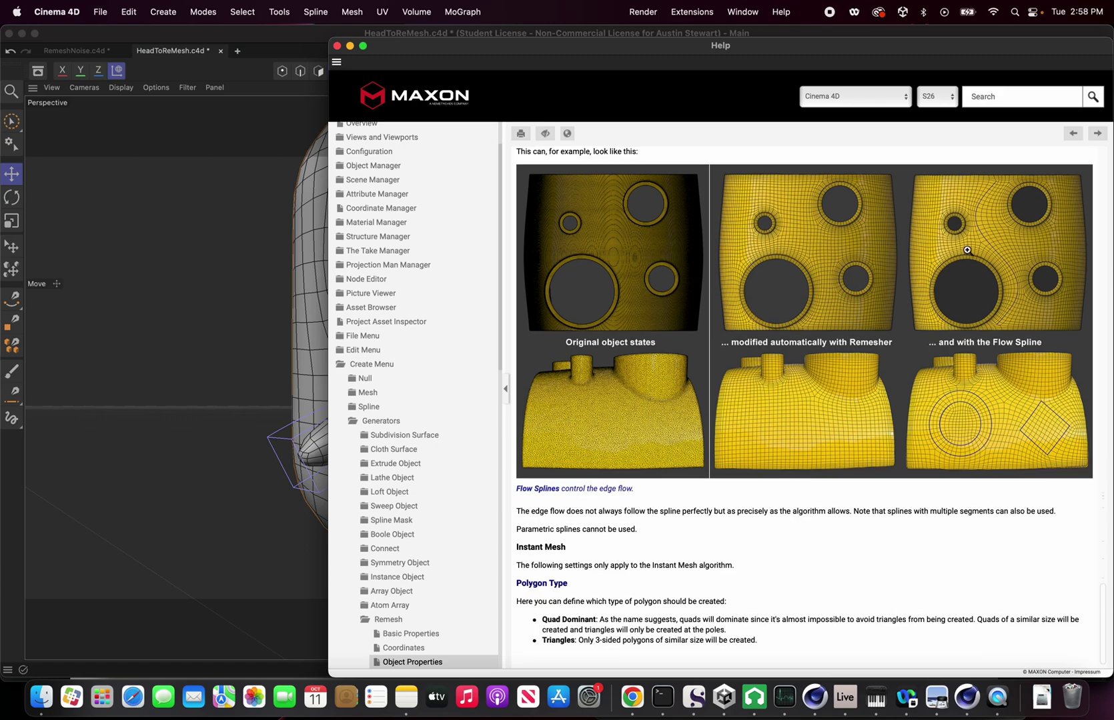
scroll(1009, 262, down, 1)
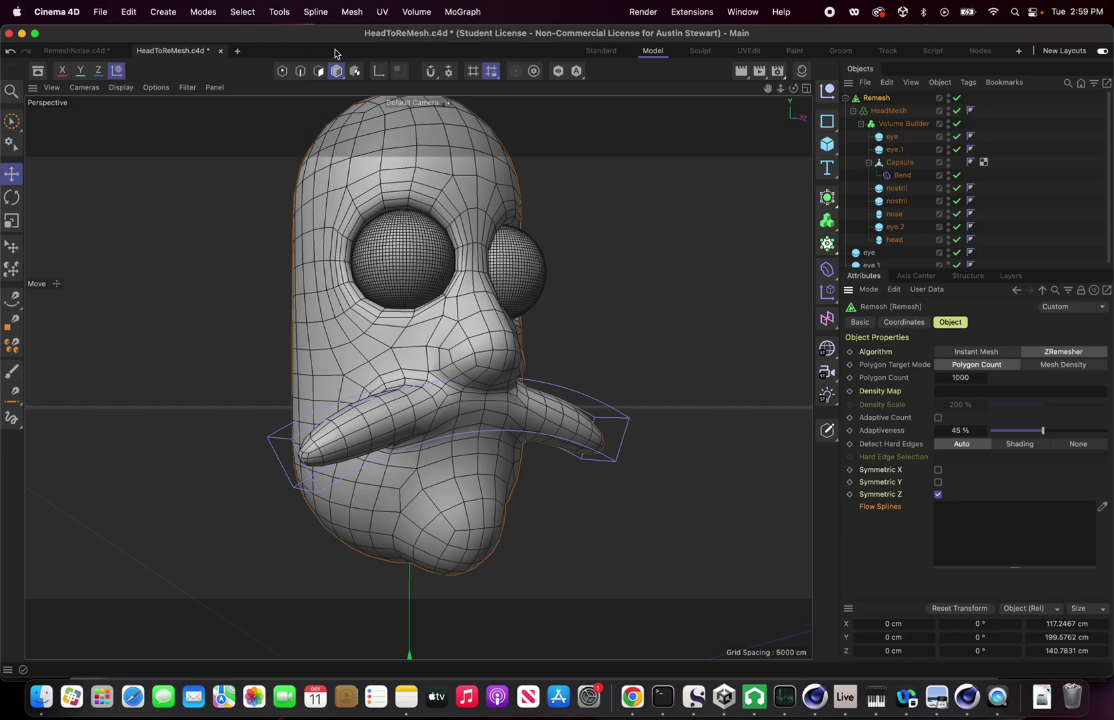
click(337, 46)
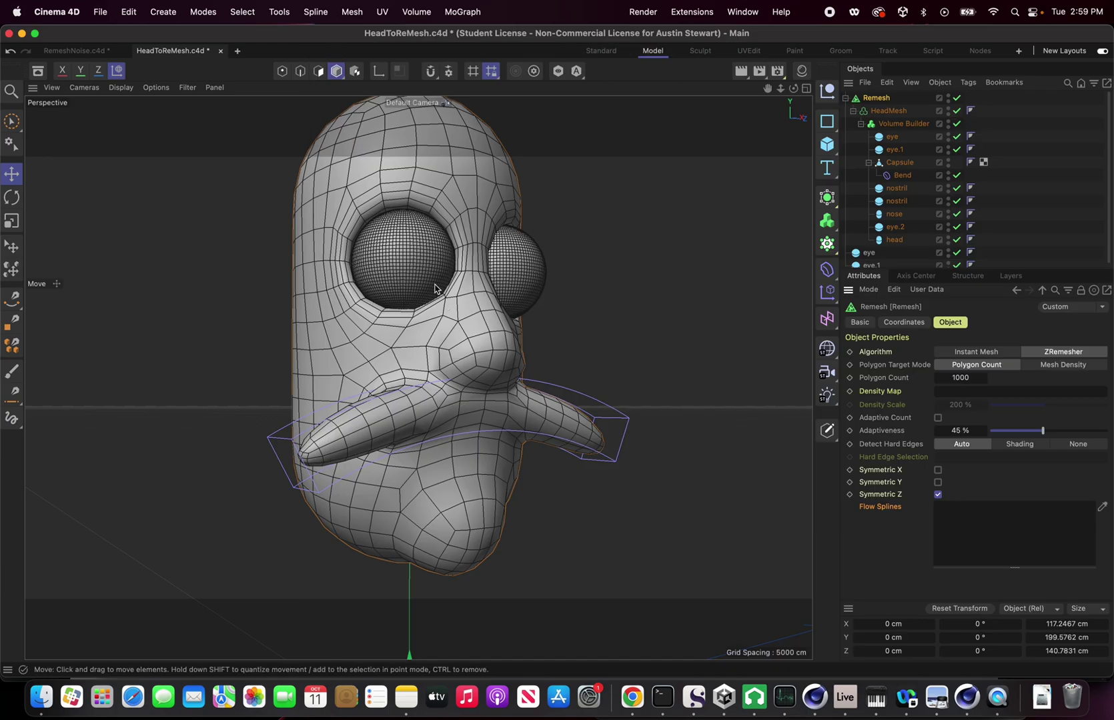
- Inspect the remeshed head's polygon flow around the eyes, nose and mustache from both sides
alt+drag(396, 286, 326, 293)
scroll(400, 261, up, 5)
alt+middle_drag(375, 360, 394, 307)
alt+drag(482, 286, 399, 281)
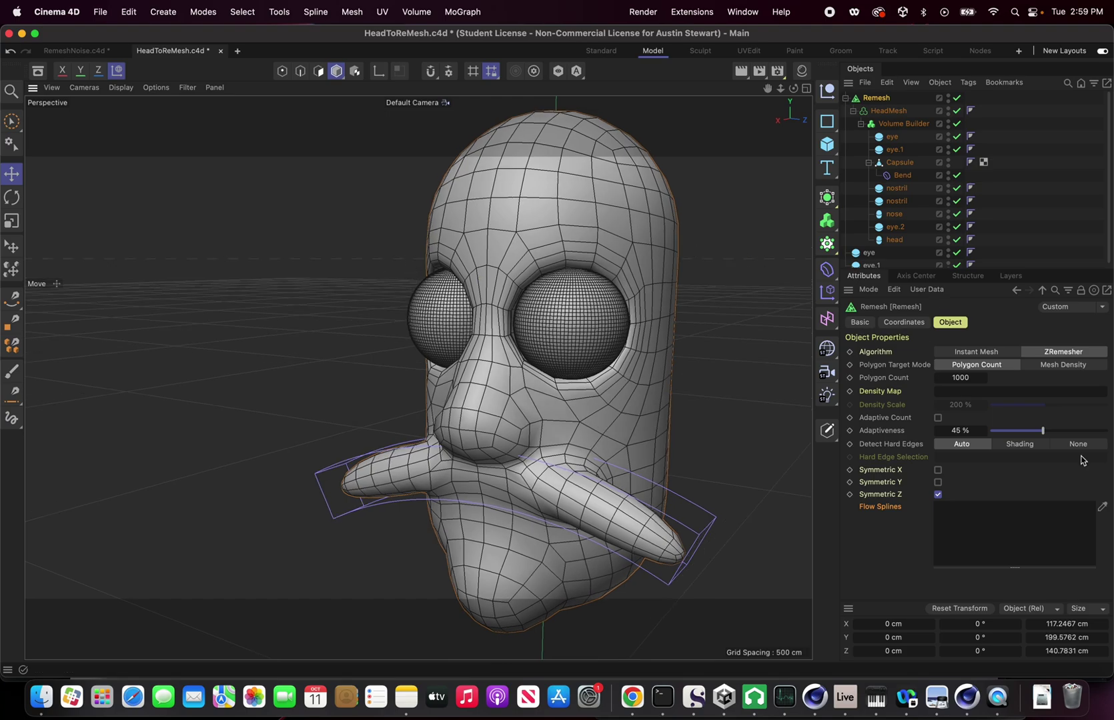